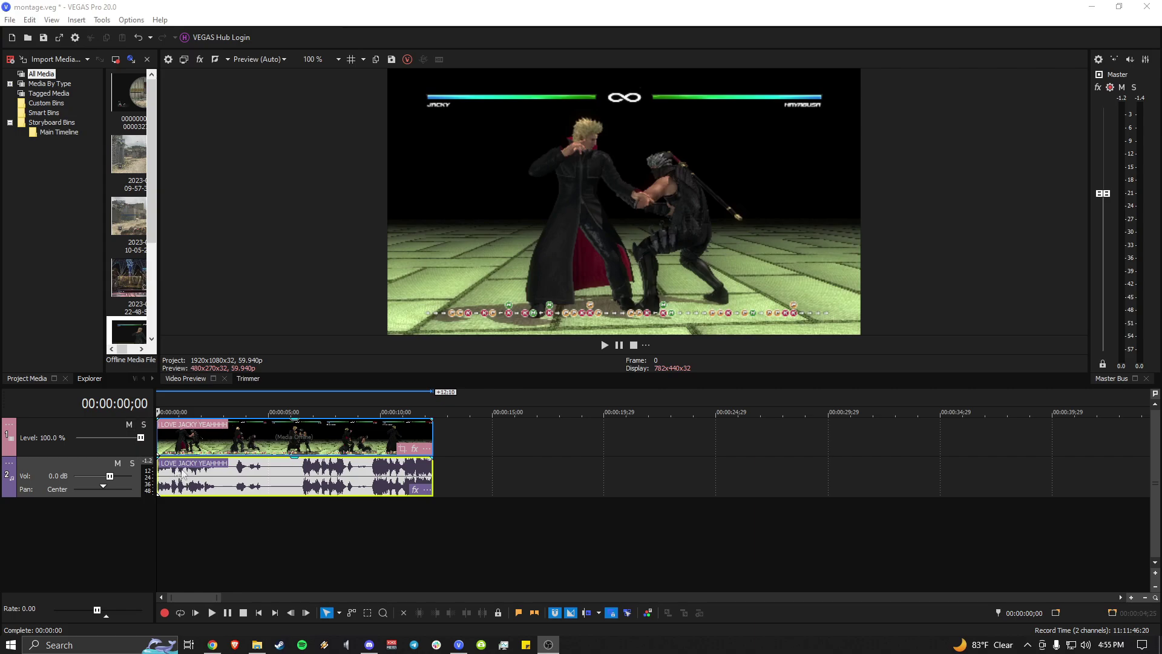
Review the MAGIX AVC/AAC MP4 render template without rendering, then minimize VEGAS.
{"action": "left_click", "coordinate": [11, 20]}
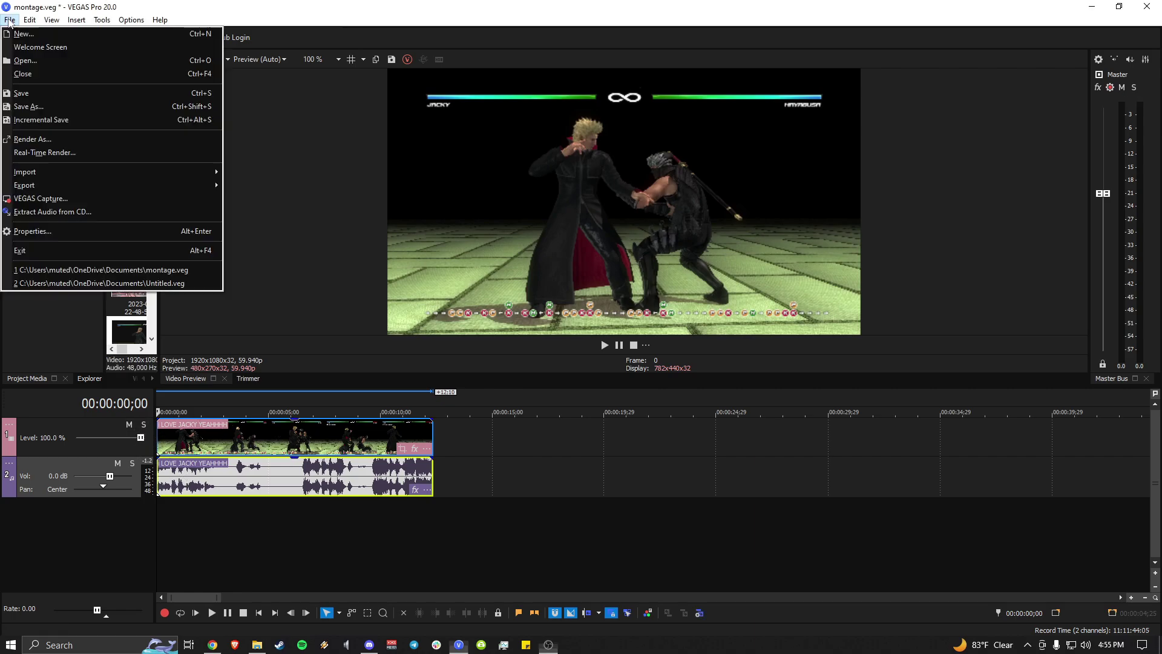
{"action": "left_click", "coordinate": [24, 140]}
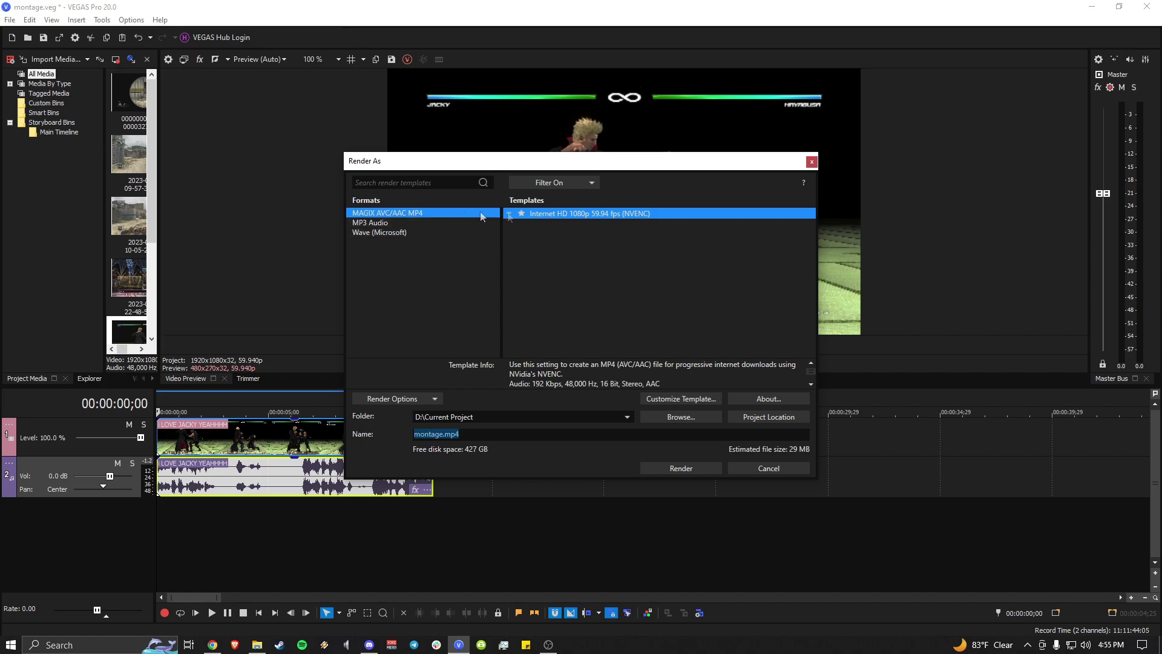
{"action": "left_click", "coordinate": [812, 161]}
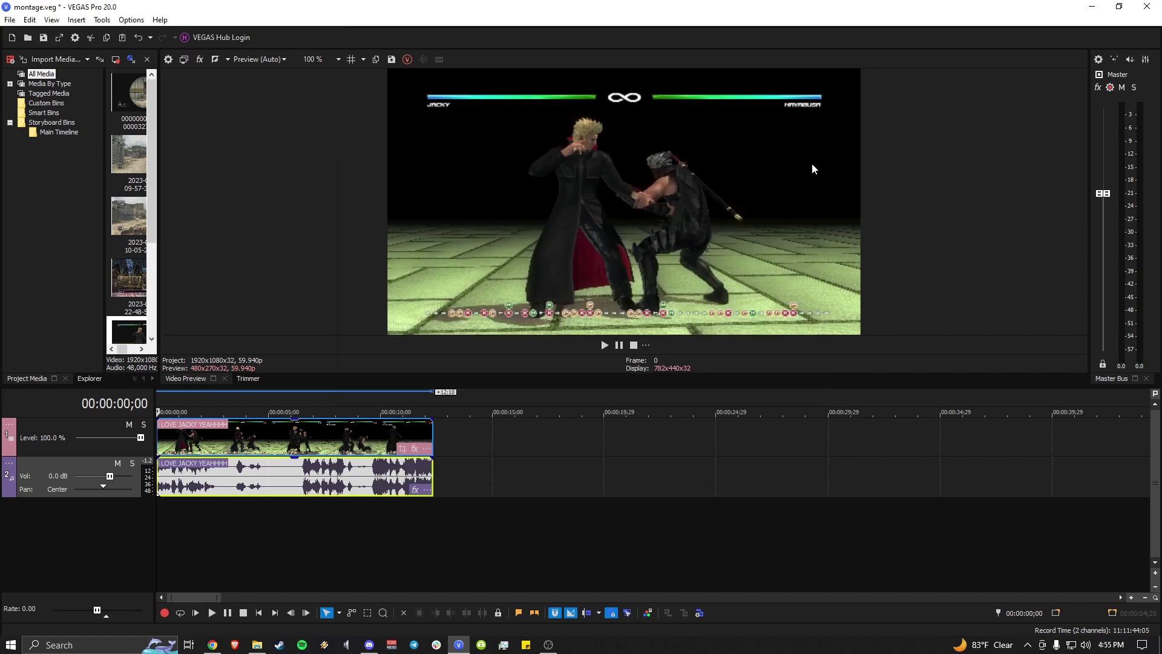
{"action": "left_click", "coordinate": [1093, 11]}
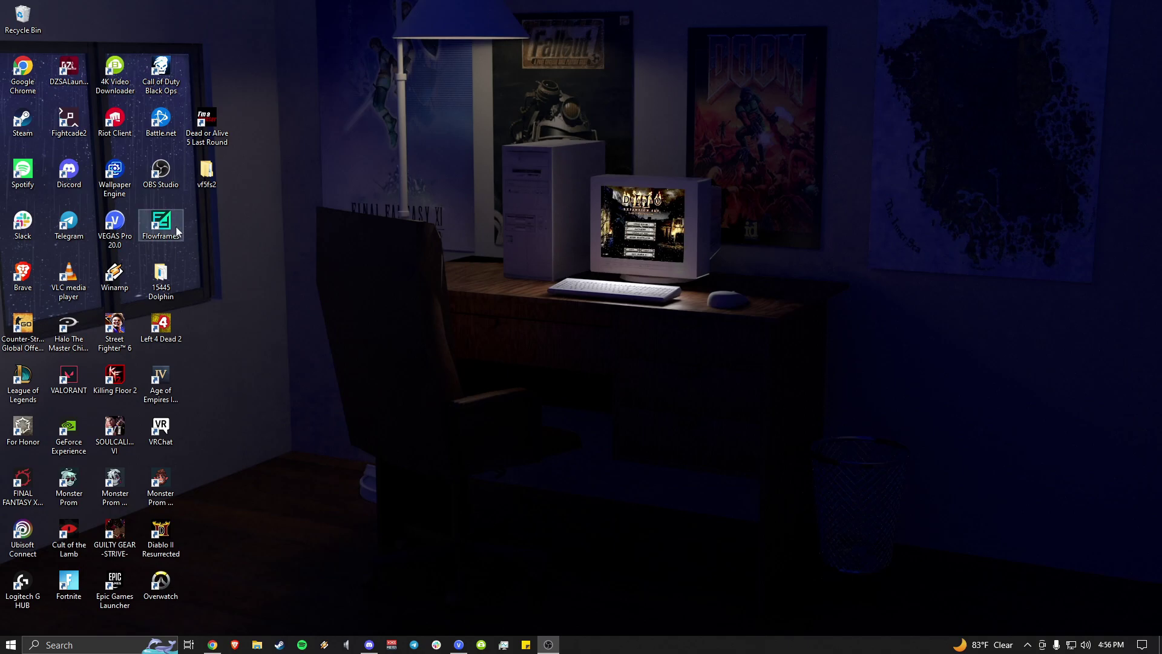
Launch Flowframes and load 'i LOVE JACKY YEAHHHH.mp4' from Finished Projects as input.
{"action": "double_click", "coordinate": [175, 226]}
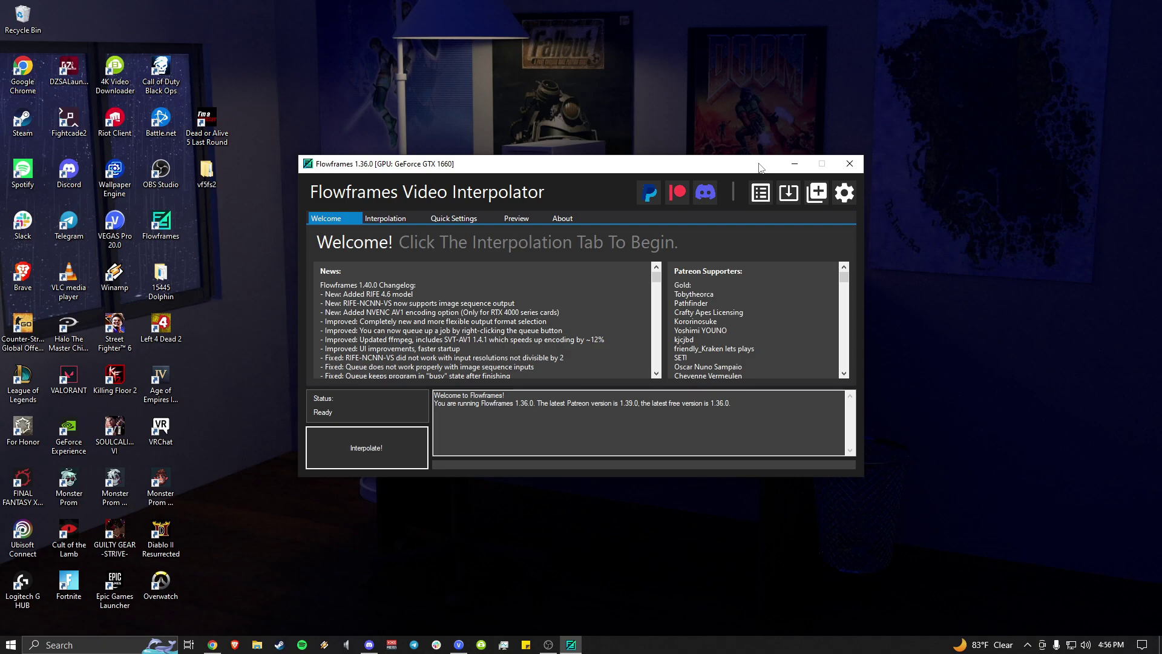
{"action": "left_click", "coordinate": [256, 645]}
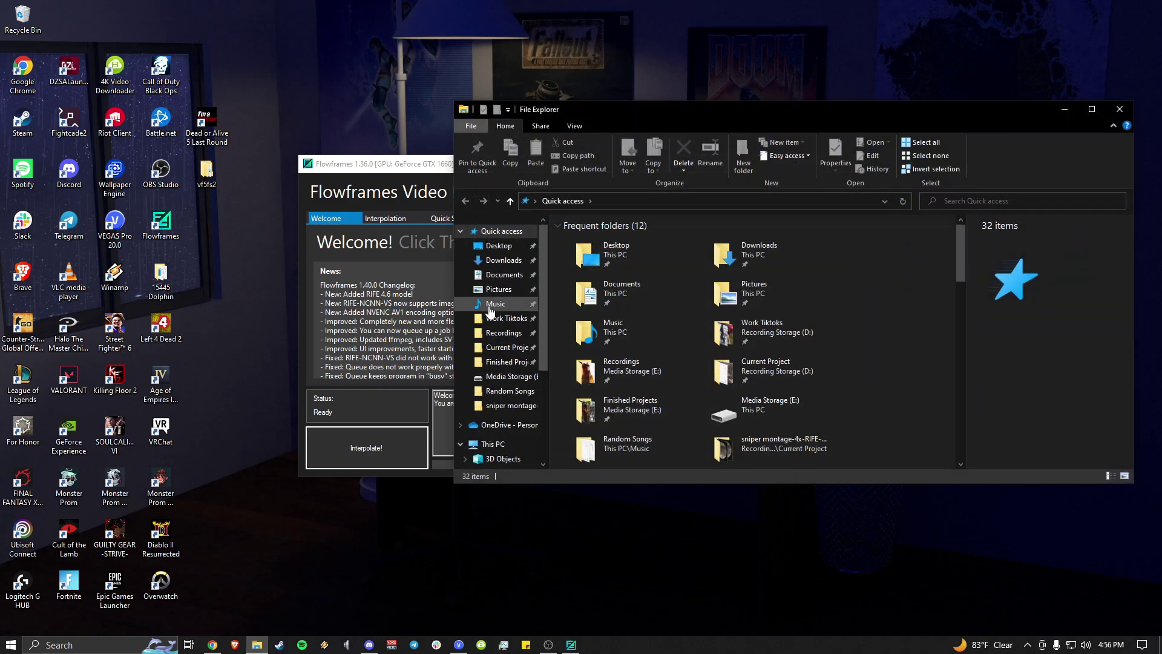
{"action": "left_click", "coordinate": [498, 360]}
{"action": "left_click", "coordinate": [498, 350]}
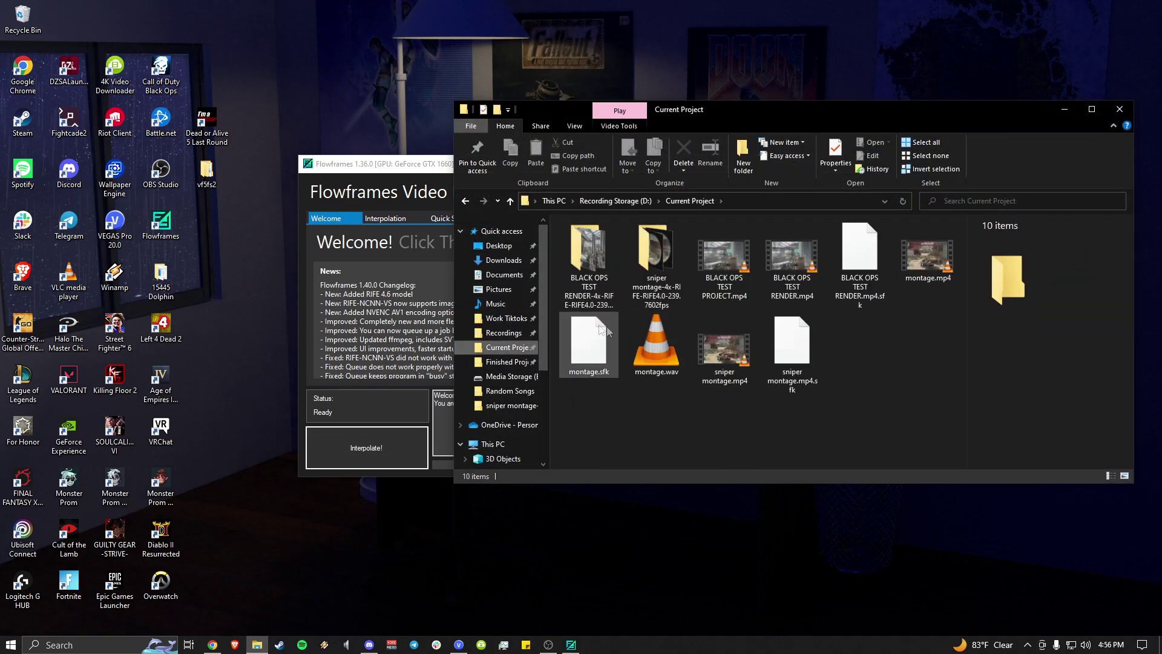
{"action": "left_click", "coordinate": [530, 362]}
{"action": "left_click_drag", "start_coordinate": [575, 281], "coordinate": [434, 324]}
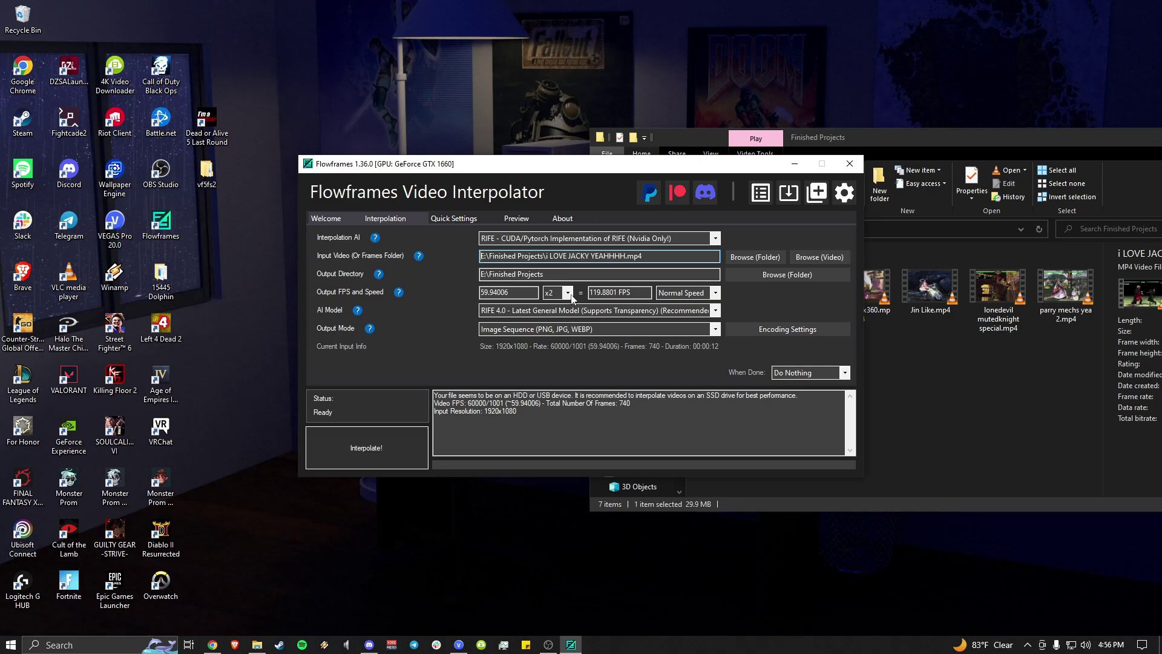
Set the frame multiplier to x4 (239.7602 FPS) with Image Sequence output.
{"action": "left_click", "coordinate": [569, 294]}
{"action": "left_click", "coordinate": [549, 323]}
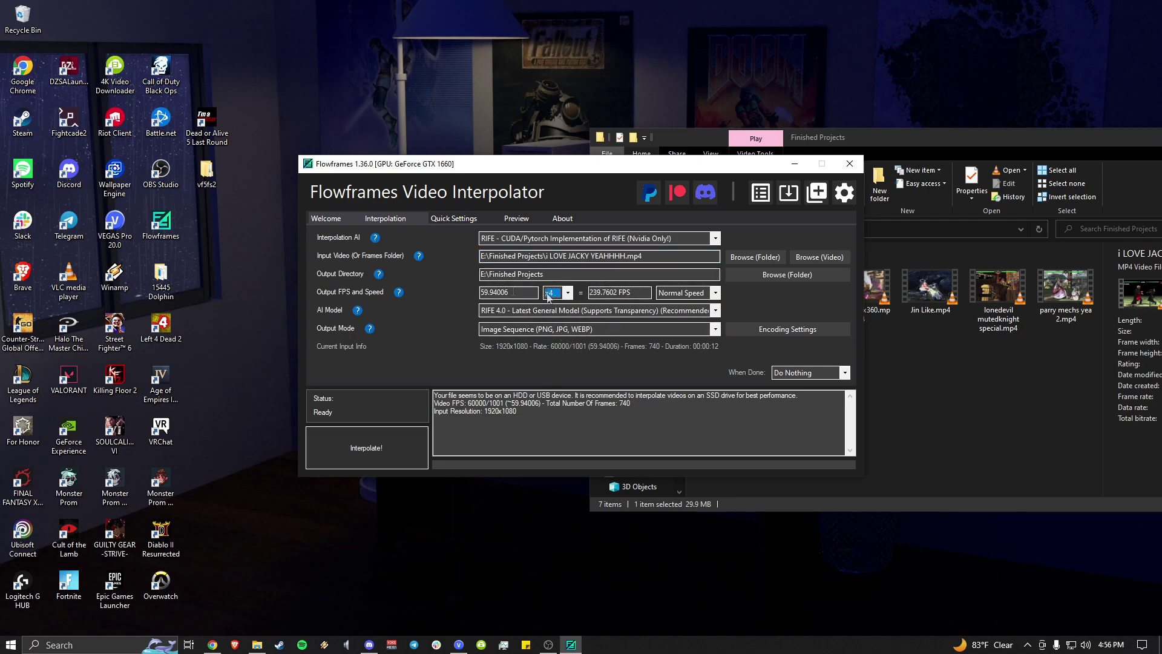
{"action": "left_click", "coordinate": [515, 335]}
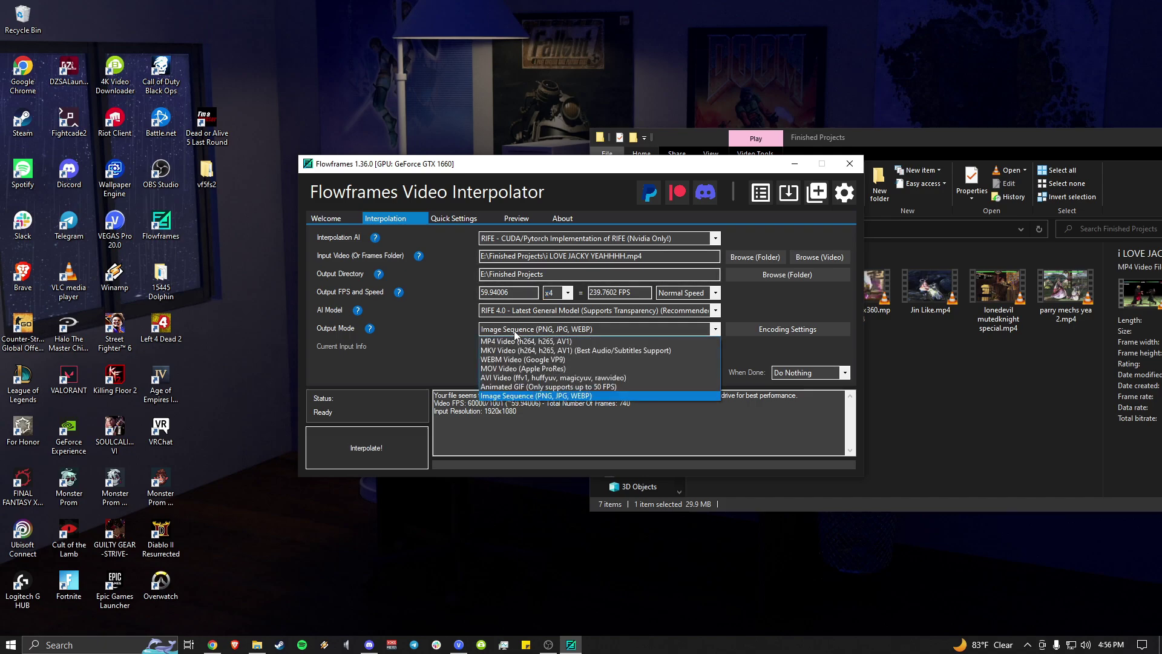
{"action": "left_click", "coordinate": [515, 336]}
{"action": "left_click", "coordinate": [515, 335]}
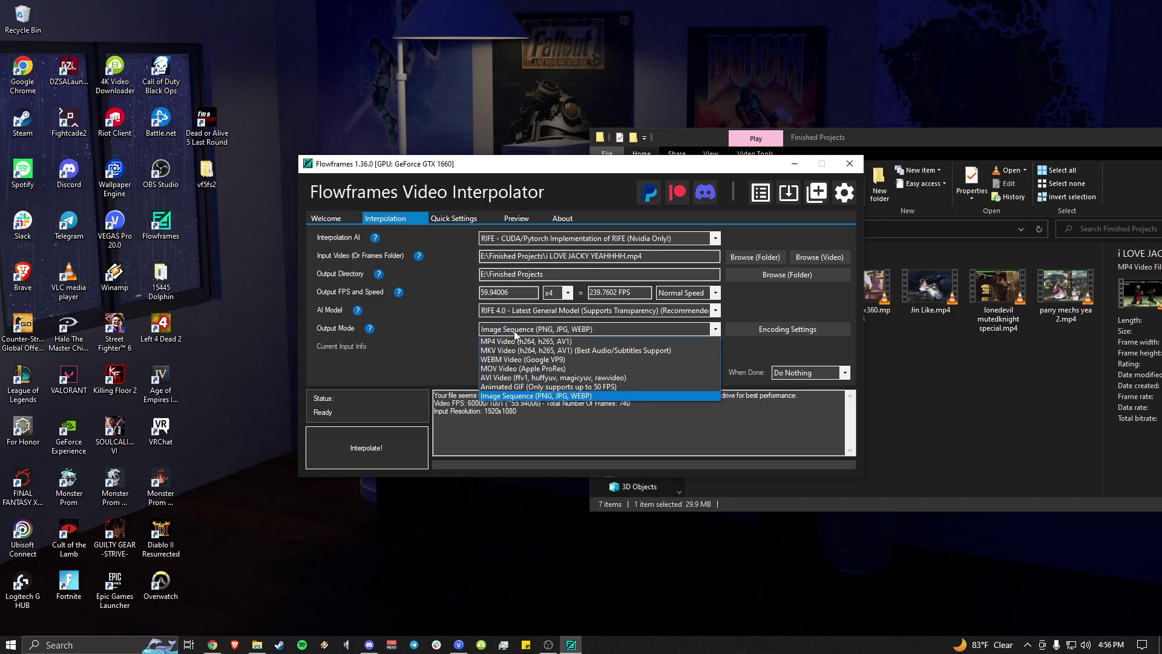
{"action": "left_click", "coordinate": [509, 396]}
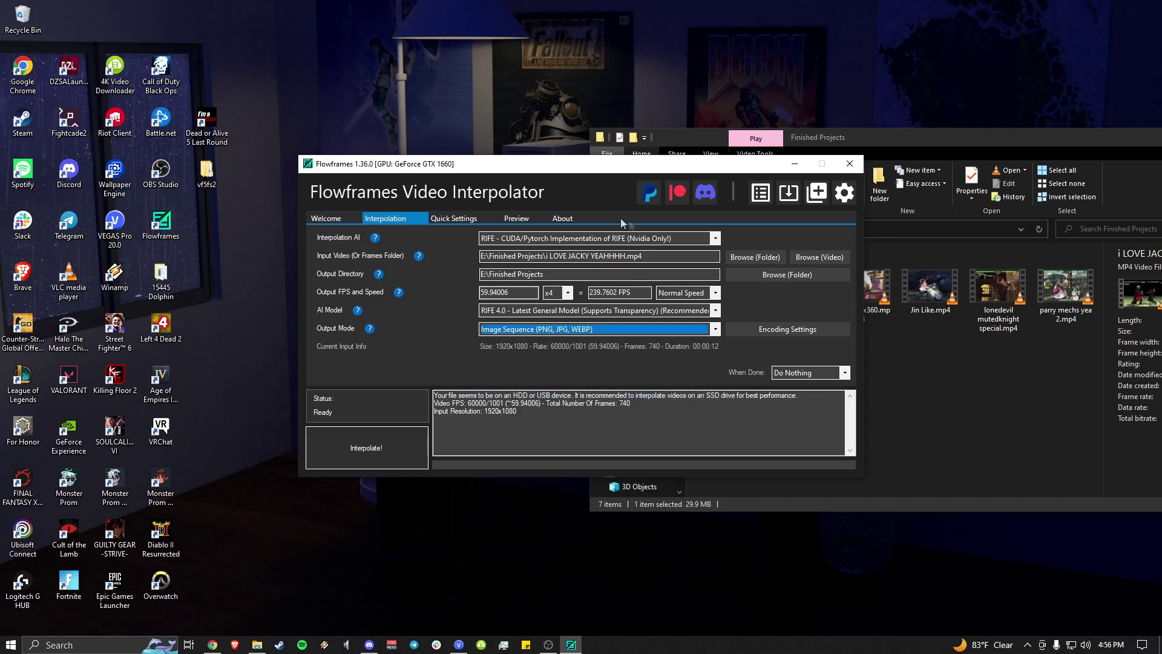
Review the quick and trim settings, then return to the VEGAS project.
{"action": "left_click", "coordinate": [524, 222]}
{"action": "left_click", "coordinate": [434, 220]}
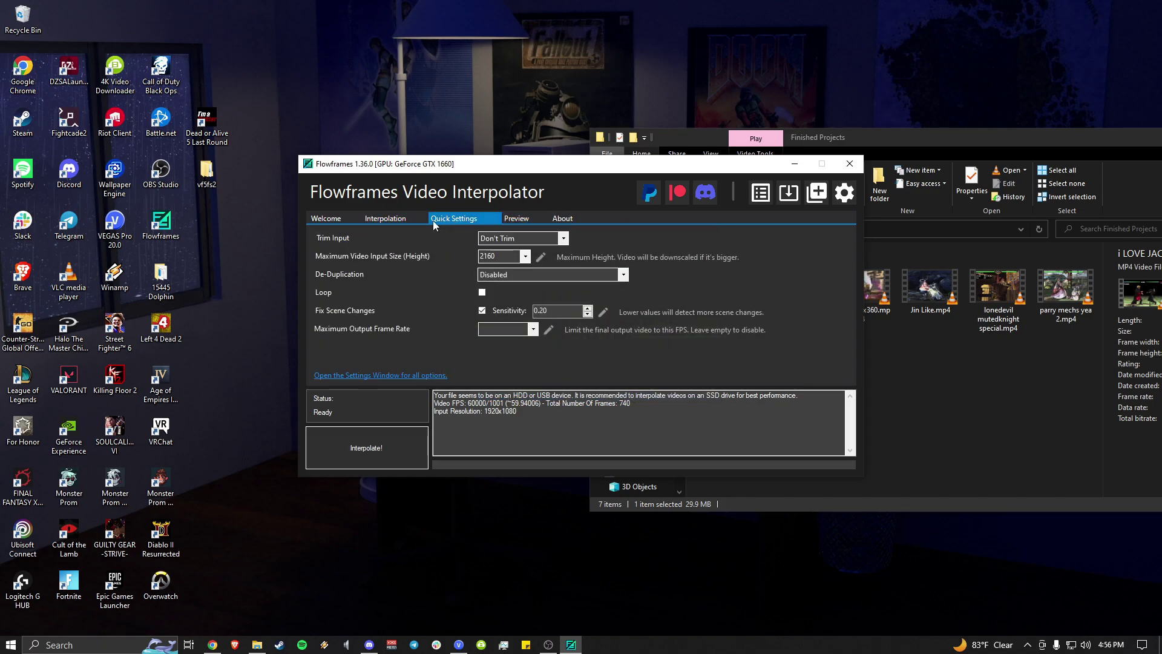
{"action": "left_click", "coordinate": [423, 219]}
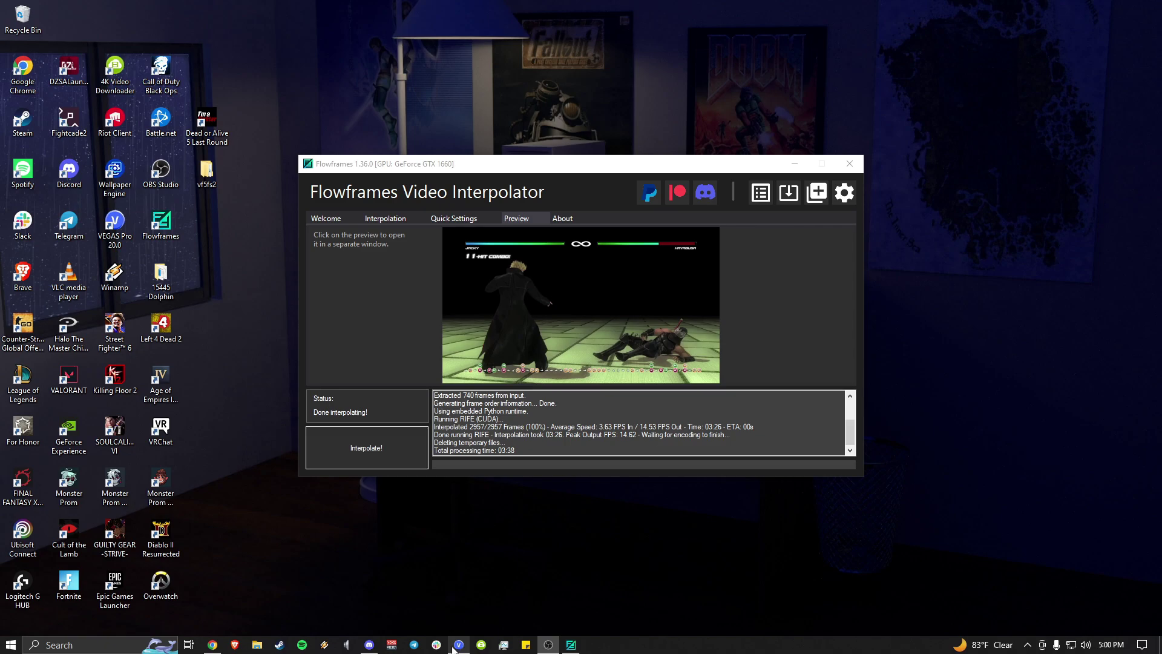
{"action": "mouse_move", "coordinate": [454, 649]}
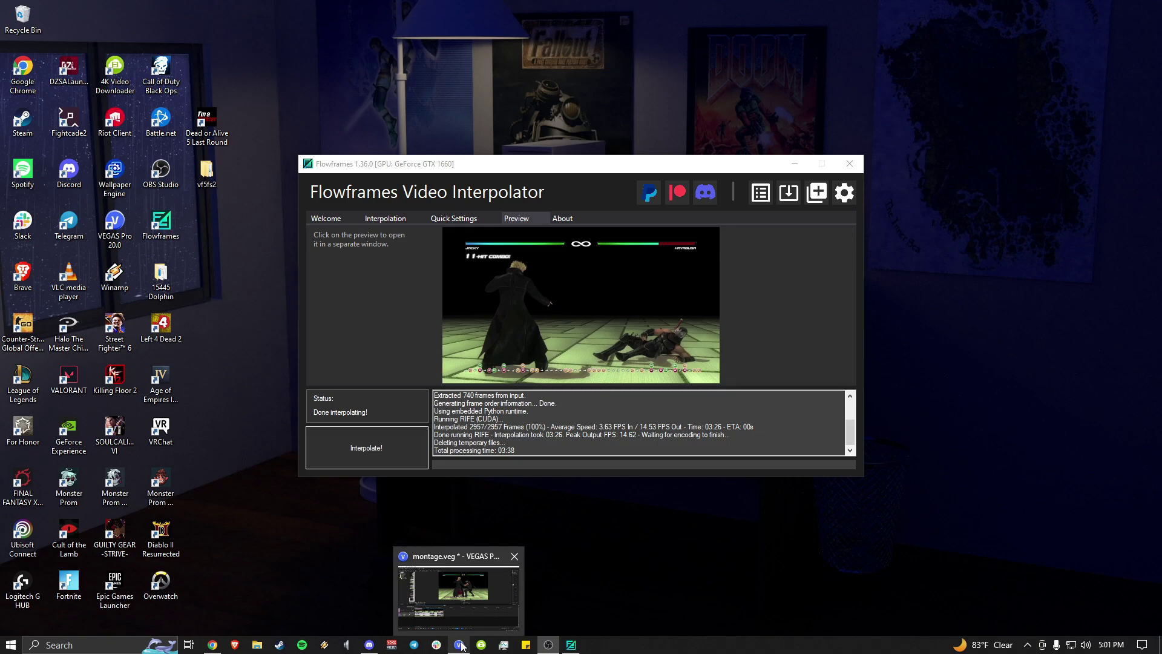
{"action": "left_click", "coordinate": [460, 645]}
Delete the original montage video event on track 1, keeping the audio.
{"action": "left_click", "coordinate": [254, 436]}
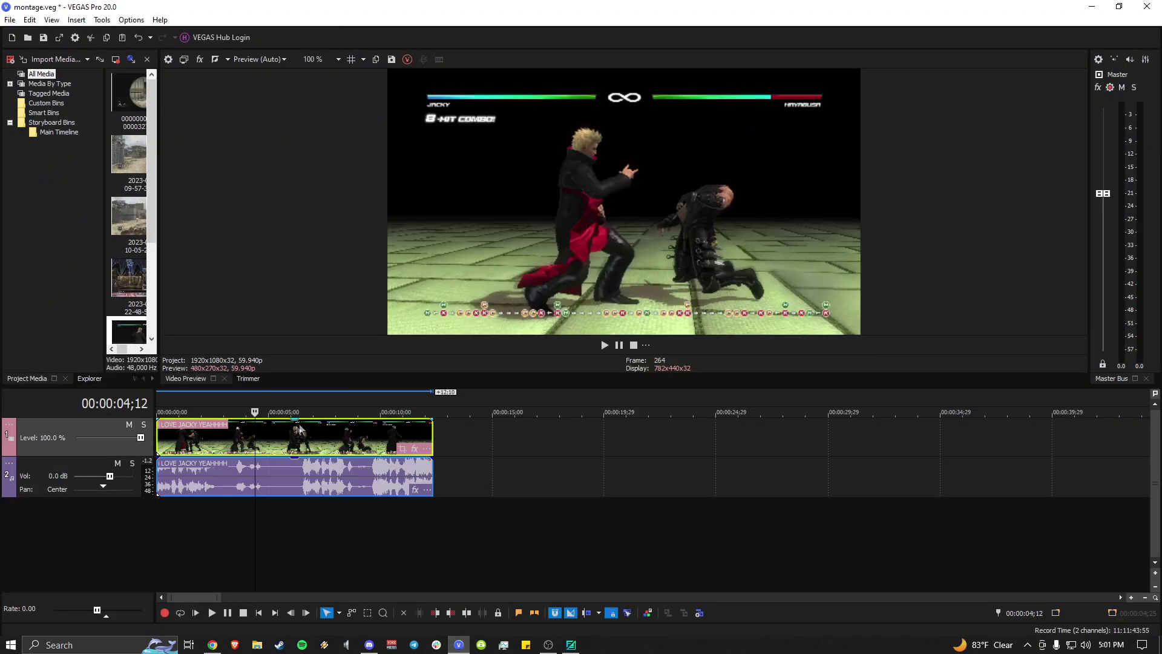
{"action": "key", "text": "Delete"}
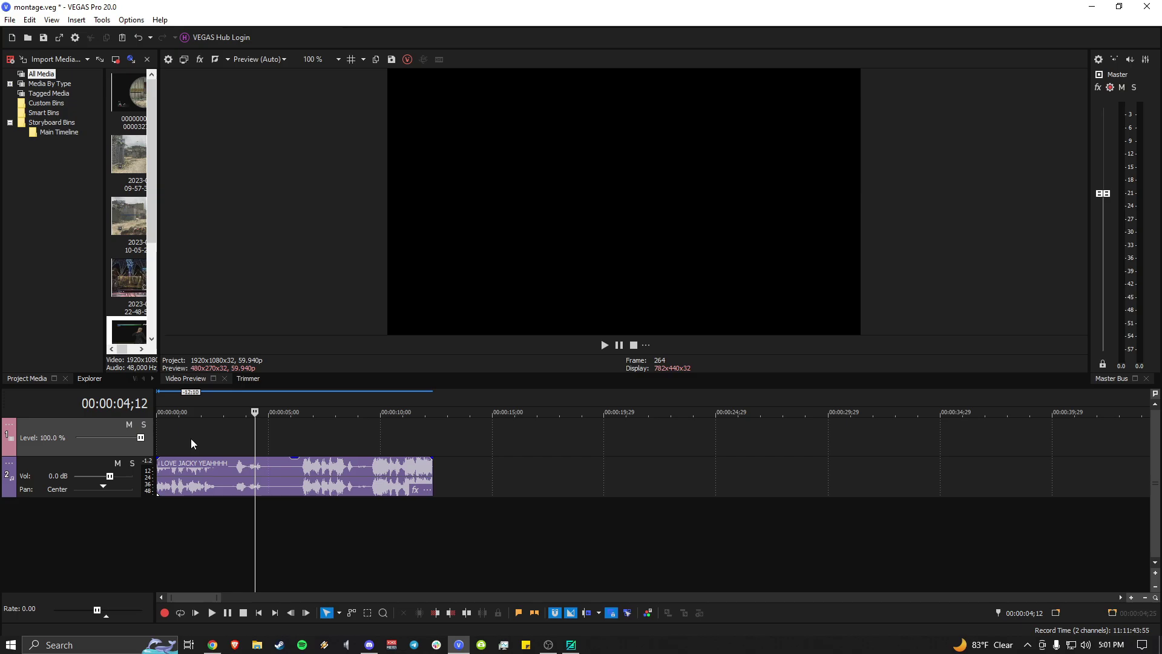
Start opening media and browse the Current Project folder with the file preview hidden.
{"action": "left_click", "coordinate": [28, 38]}
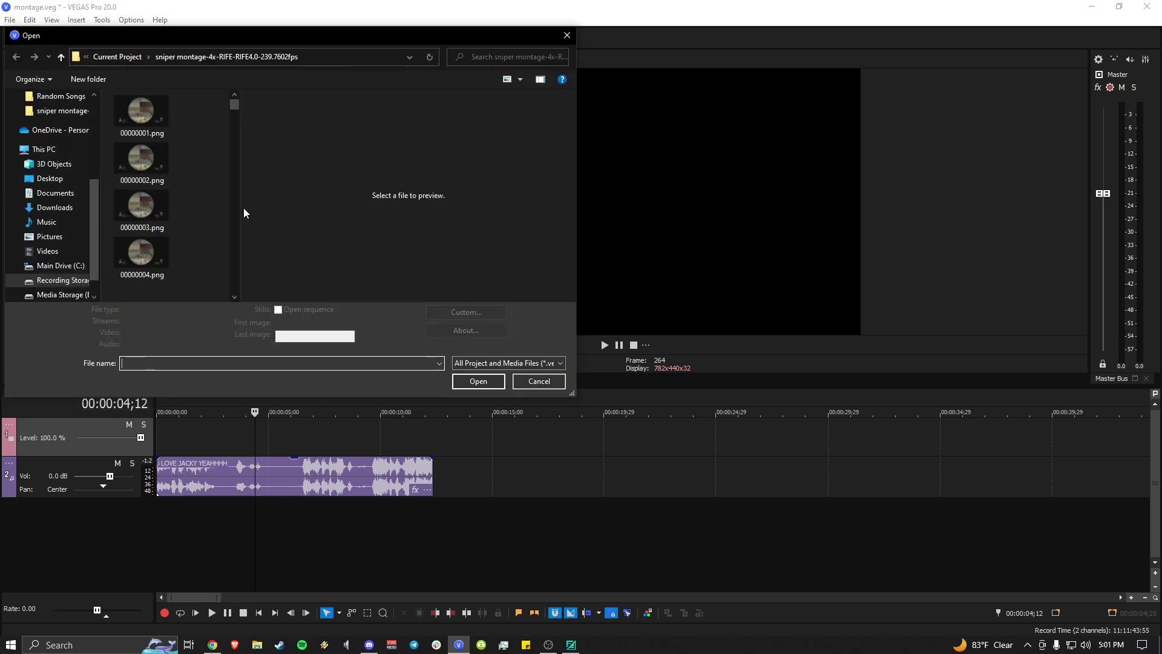
{"action": "left_click", "coordinate": [139, 57]}
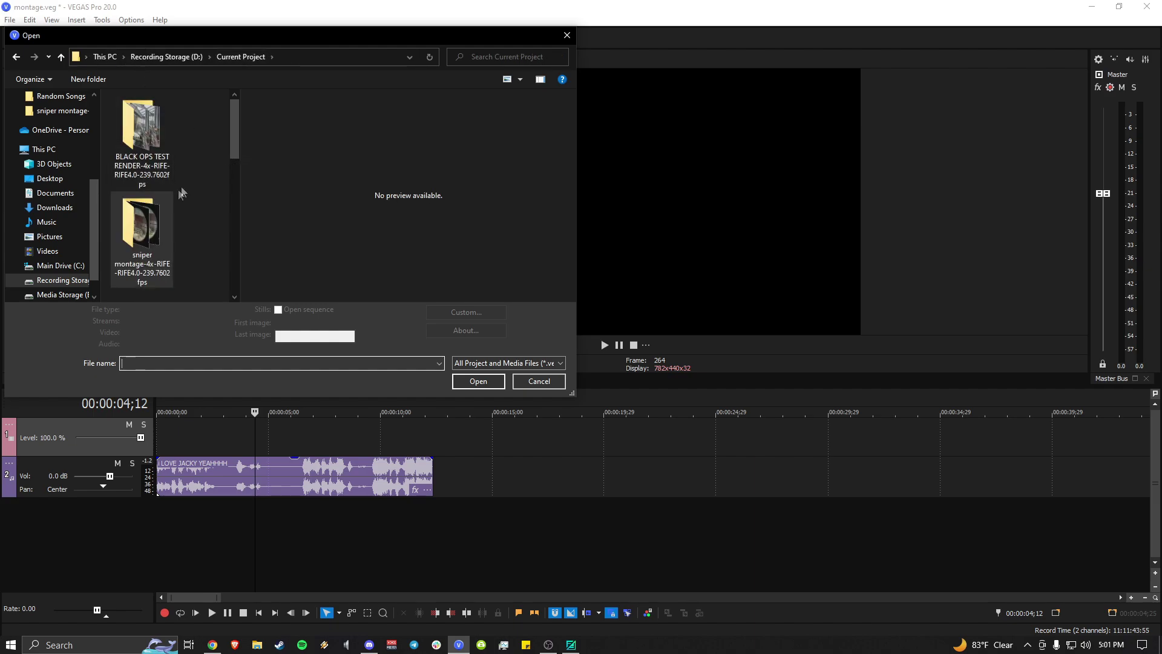
{"action": "scroll", "coordinate": [176, 195], "scroll_direction": "down", "scroll_amount": 5}
{"action": "scroll", "coordinate": [174, 195], "scroll_direction": "up", "scroll_amount": 4}
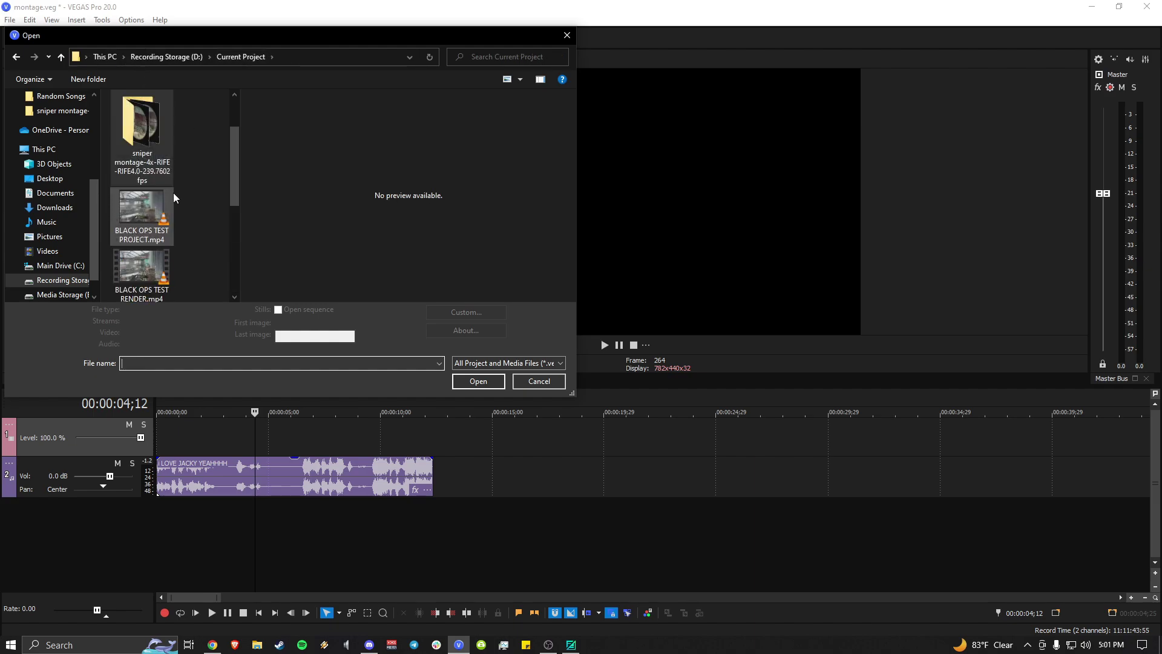
{"action": "scroll", "coordinate": [185, 214], "scroll_direction": "down", "scroll_amount": 3}
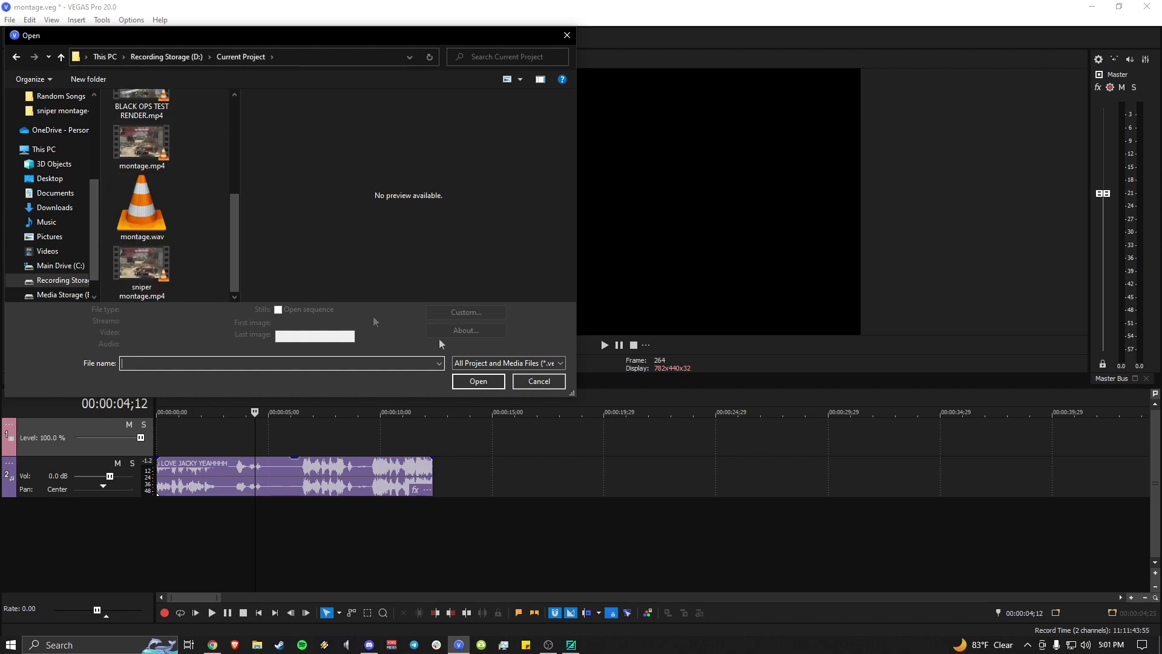
{"action": "left_click_drag", "start_coordinate": [572, 393], "coordinate": [1070, 557]}
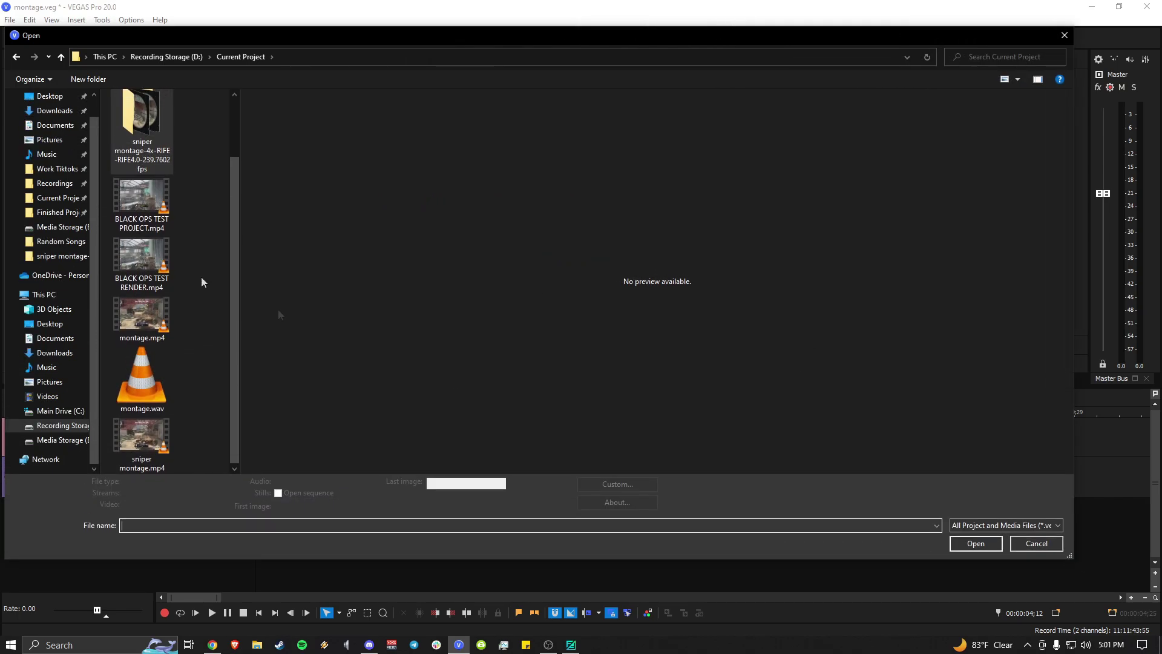
{"action": "left_click", "coordinate": [1037, 79]}
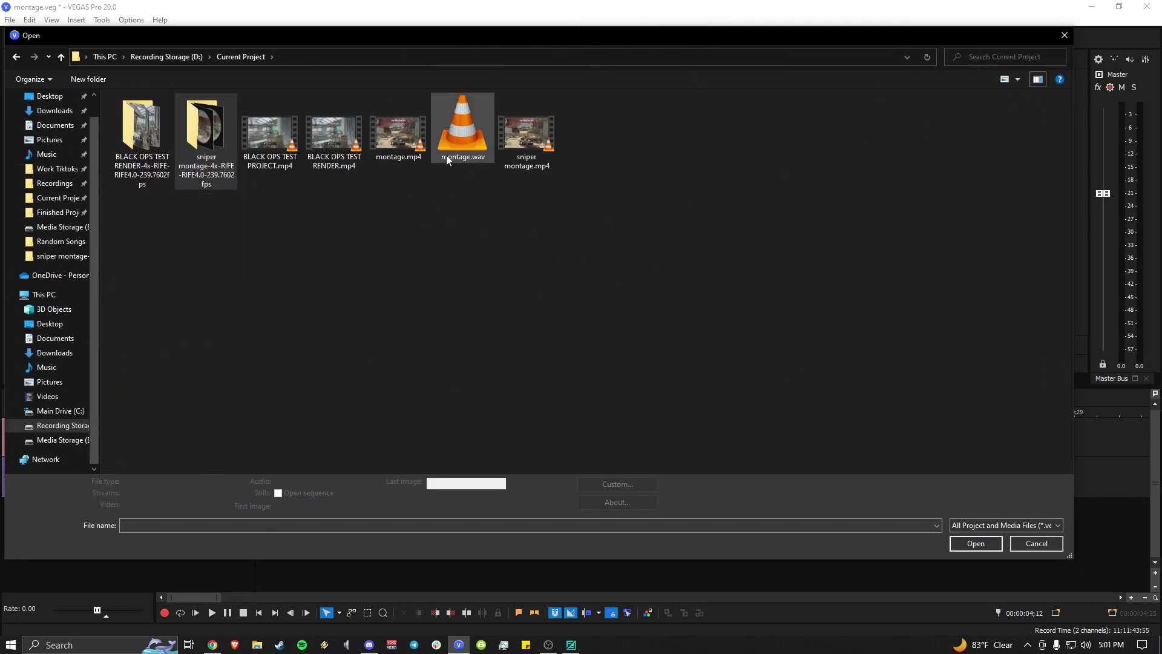
Open the 4x RIFE 239.7602fps PNG frames folder, then go back to Finished Projects.
{"action": "left_click", "coordinate": [572, 645]}
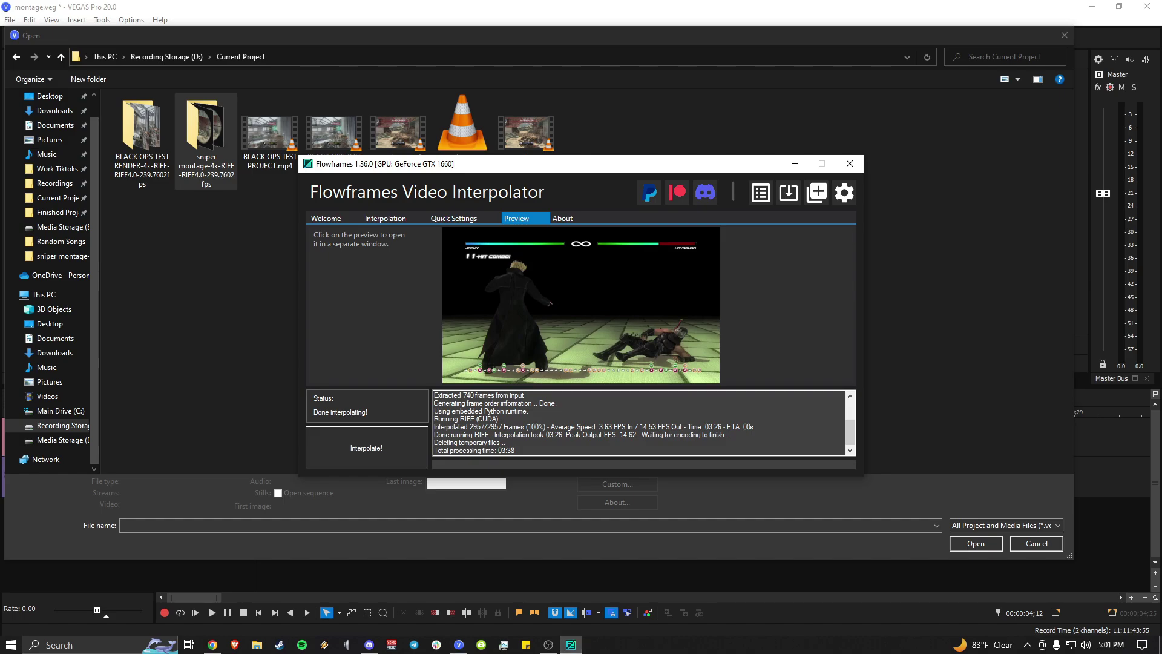
{"action": "left_click", "coordinate": [55, 241]}
{"action": "left_click", "coordinate": [54, 212]}
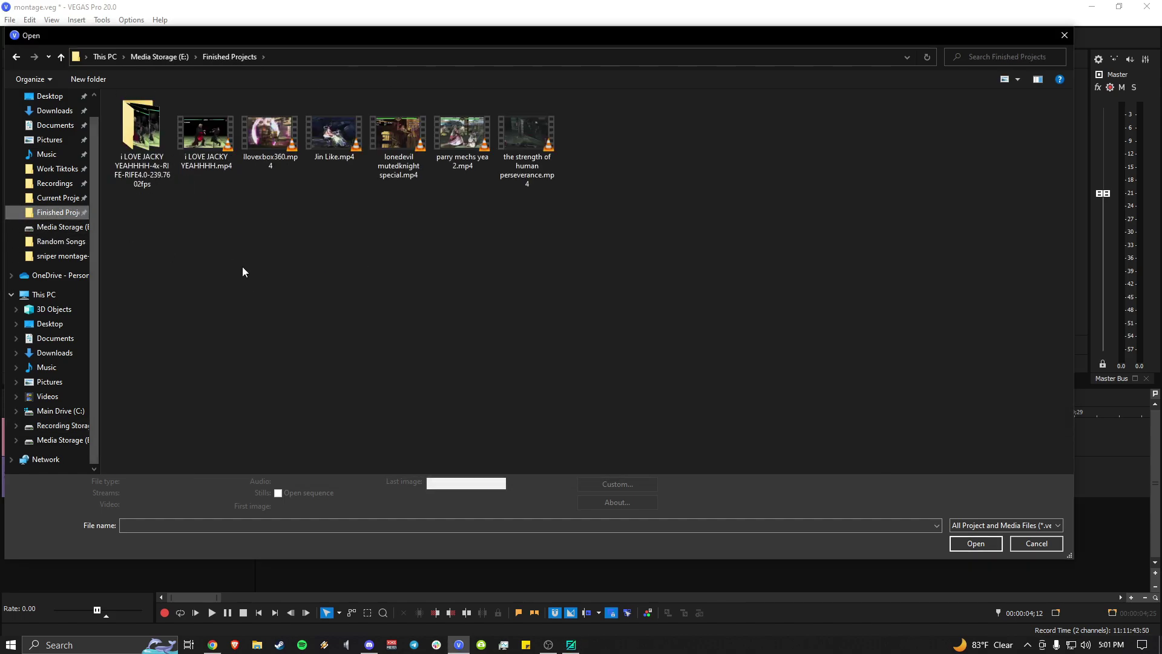
{"action": "double_click", "coordinate": [135, 175]}
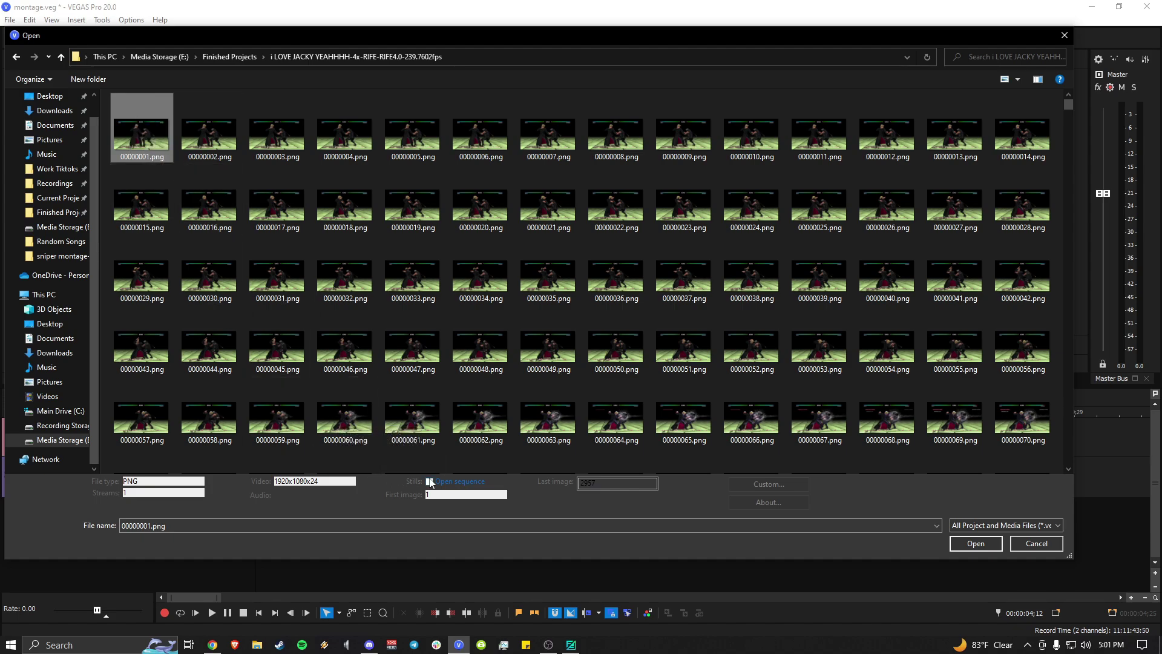
{"action": "left_click", "coordinate": [240, 58]}
Check the frames folder's properties, then open PNGs 00000001–00002957 as one image sequence.
{"action": "right_click", "coordinate": [157, 153]}
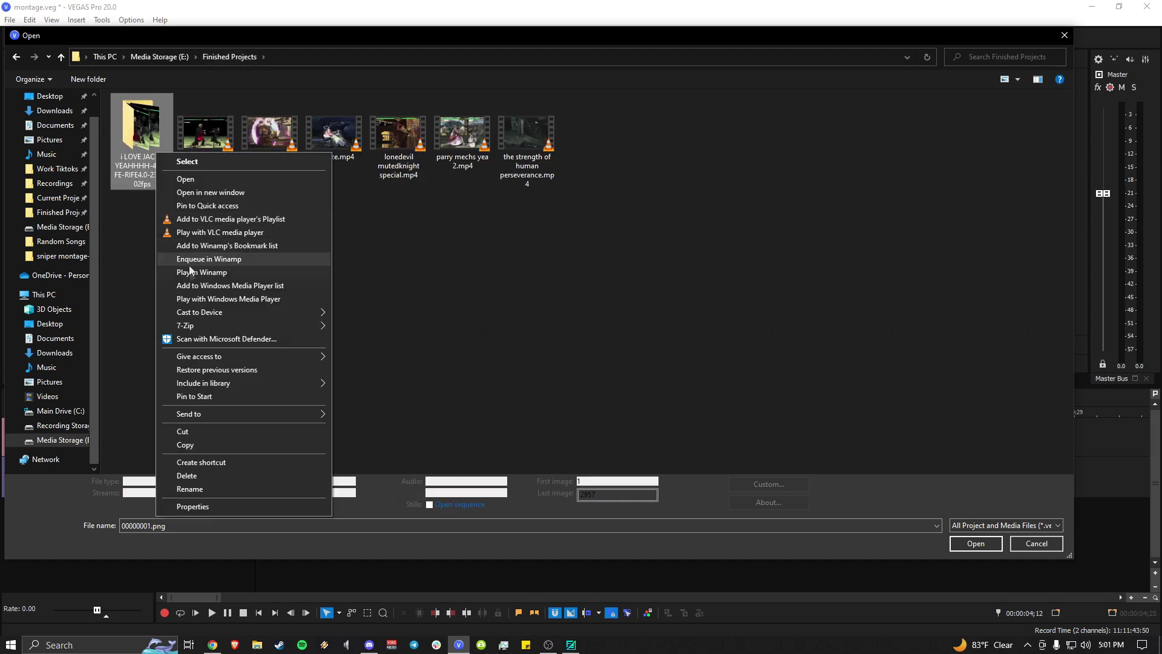
{"action": "left_click", "coordinate": [220, 506]}
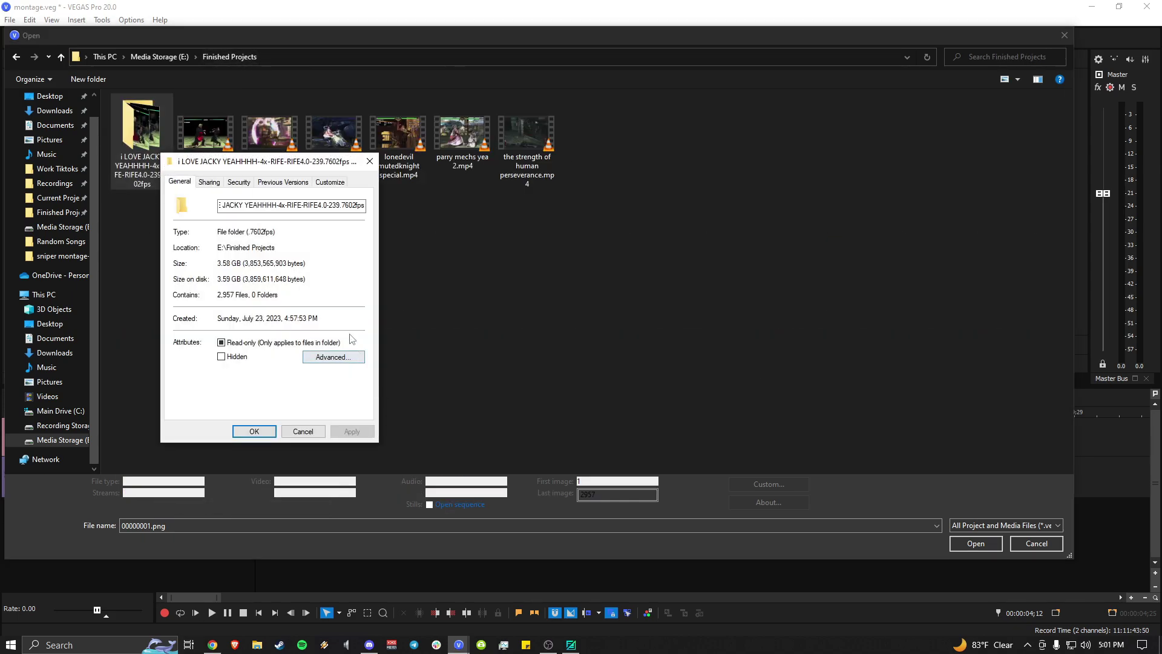
{"action": "left_click", "coordinate": [369, 161]}
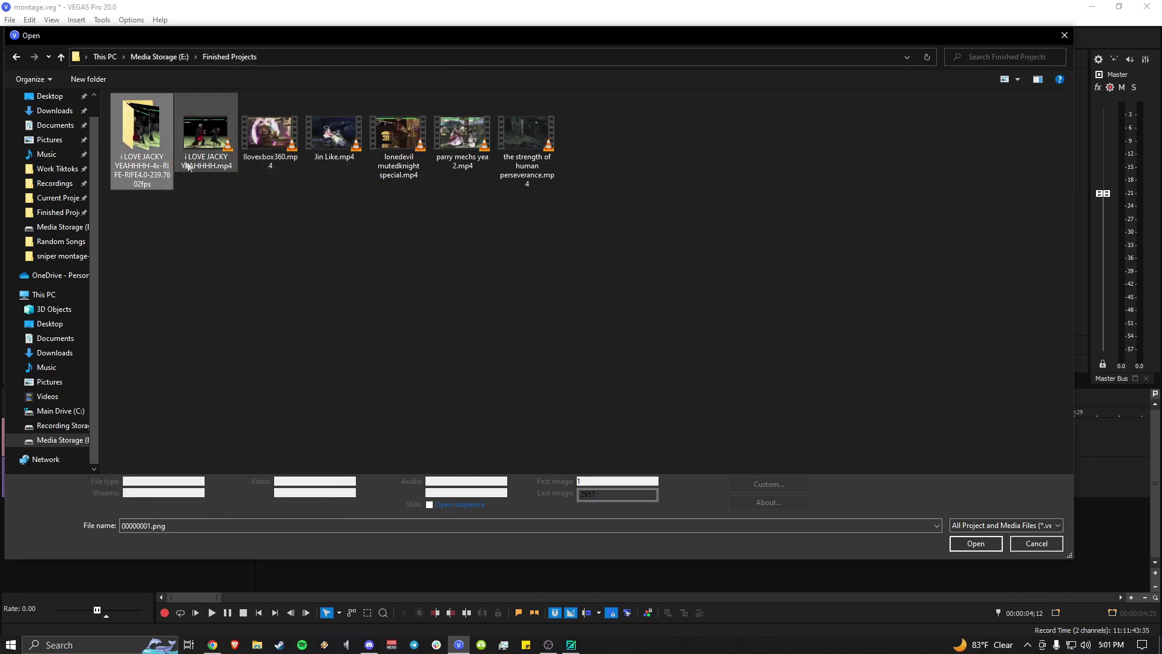
{"action": "left_click", "coordinate": [191, 159]}
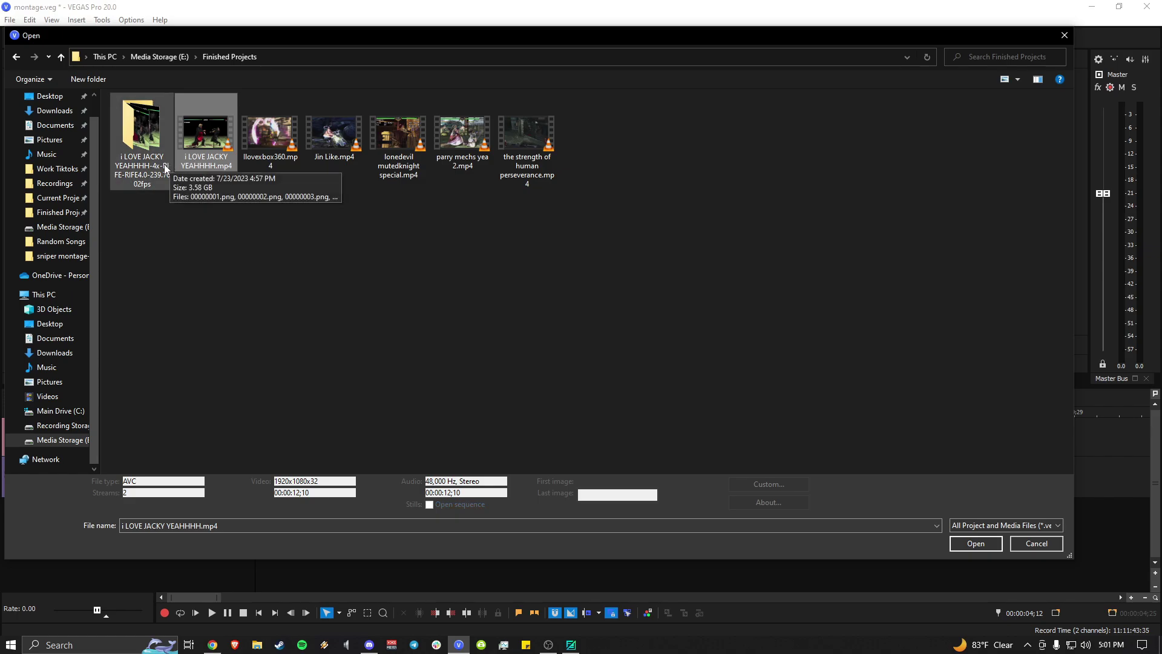
{"action": "double_click", "coordinate": [169, 162]}
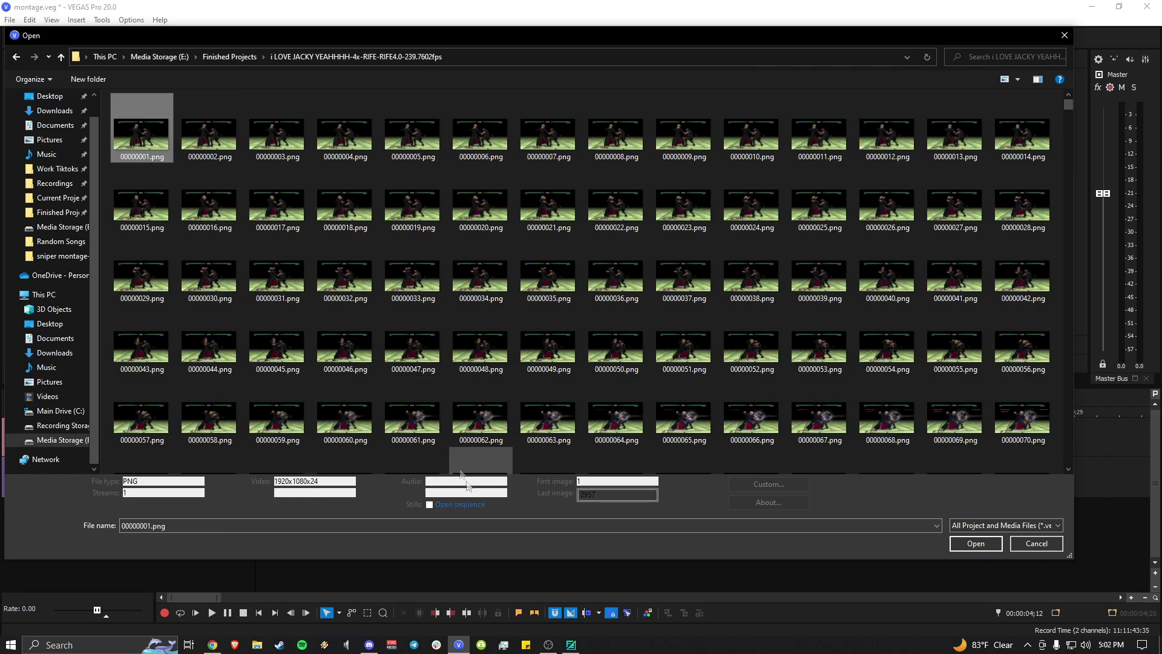
{"action": "left_click", "coordinate": [433, 505]}
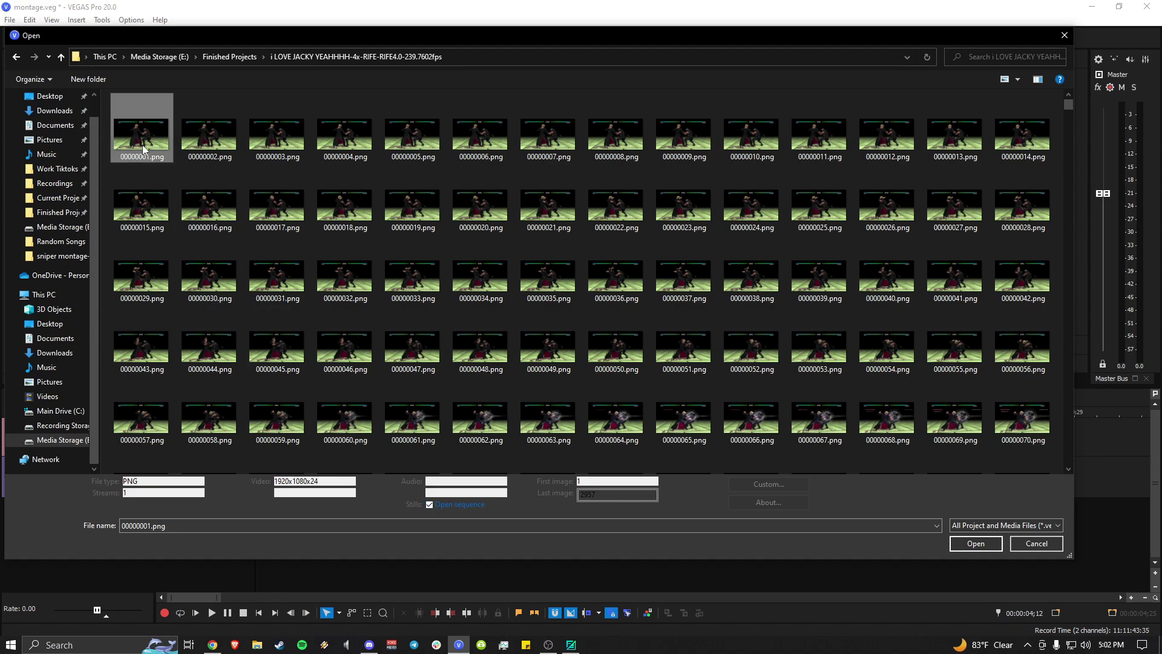
{"action": "left_click", "coordinate": [989, 549]}
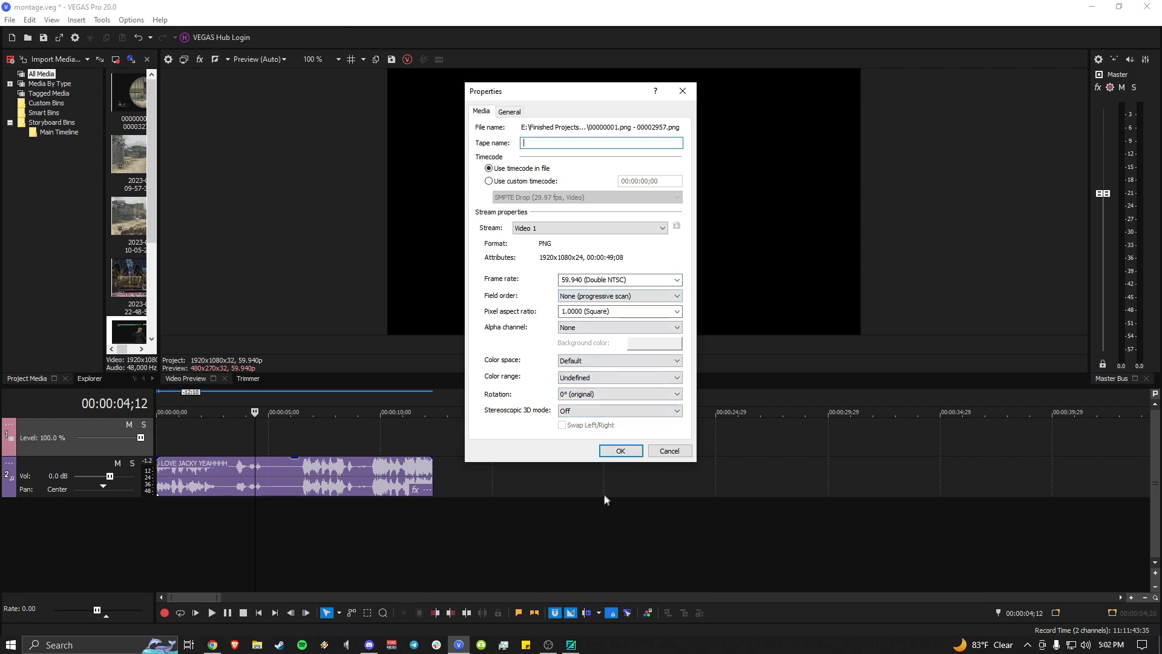
Accept the sequence's media properties and move its event to start at zero.
{"action": "left_click", "coordinate": [620, 451]}
{"action": "left_click_drag", "start_coordinate": [541, 439], "coordinate": [438, 452]}
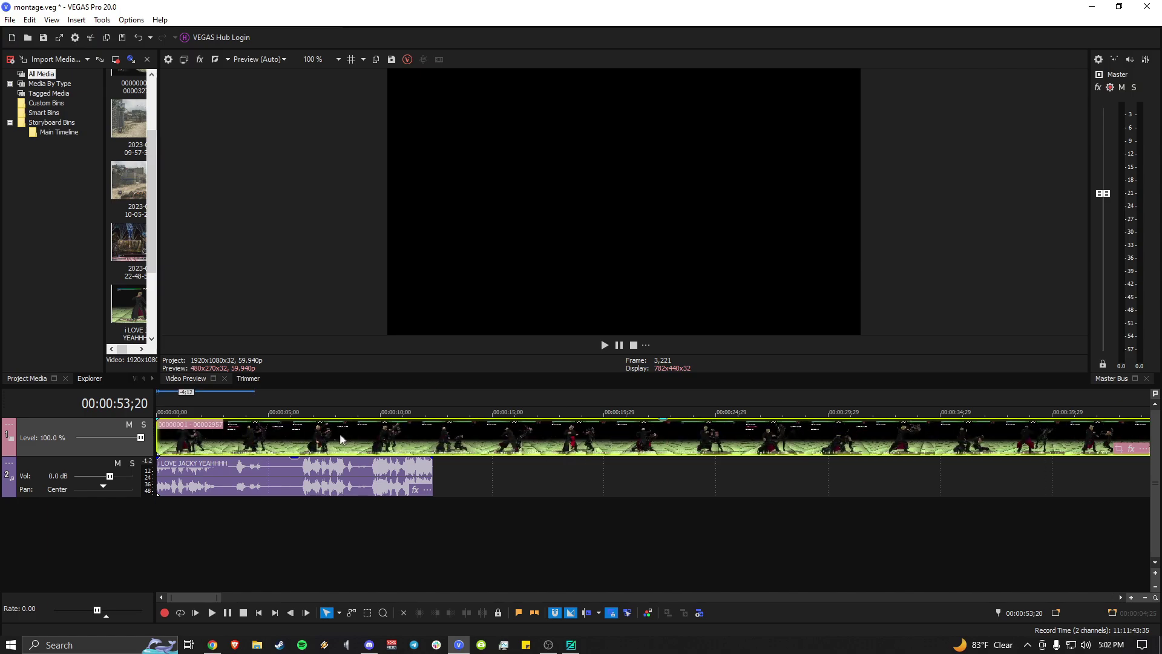
{"action": "left_click", "coordinate": [433, 453]}
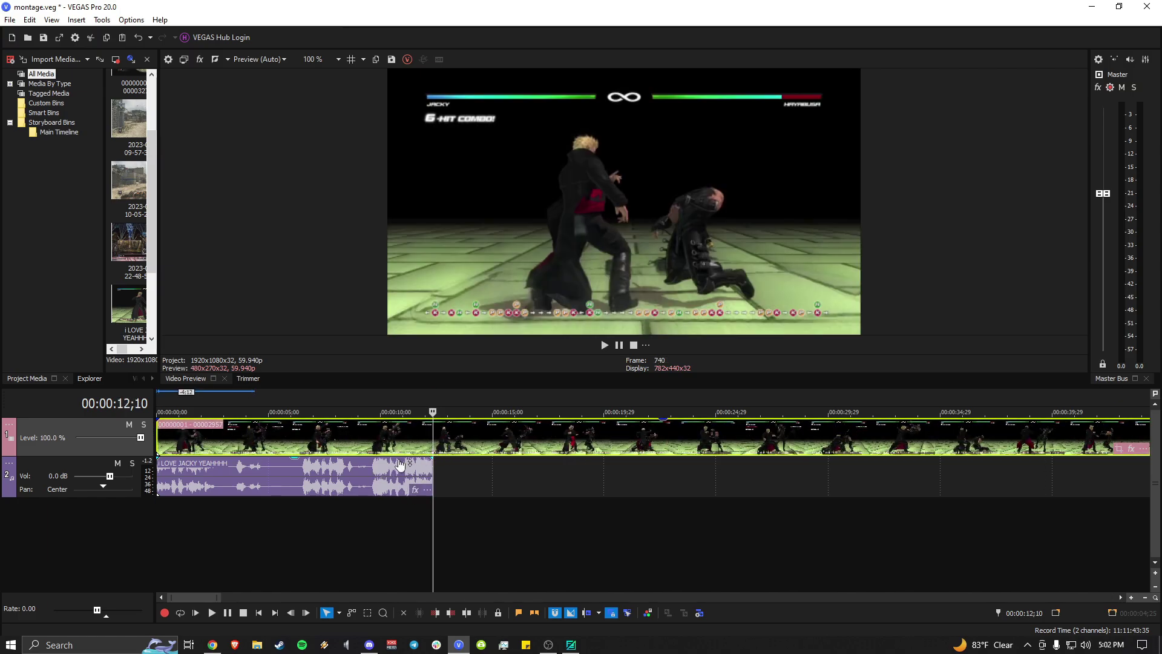
Set the sequence event's playback rate to 4.000 with Frame Blend resampling.
{"action": "right_click", "coordinate": [432, 444]}
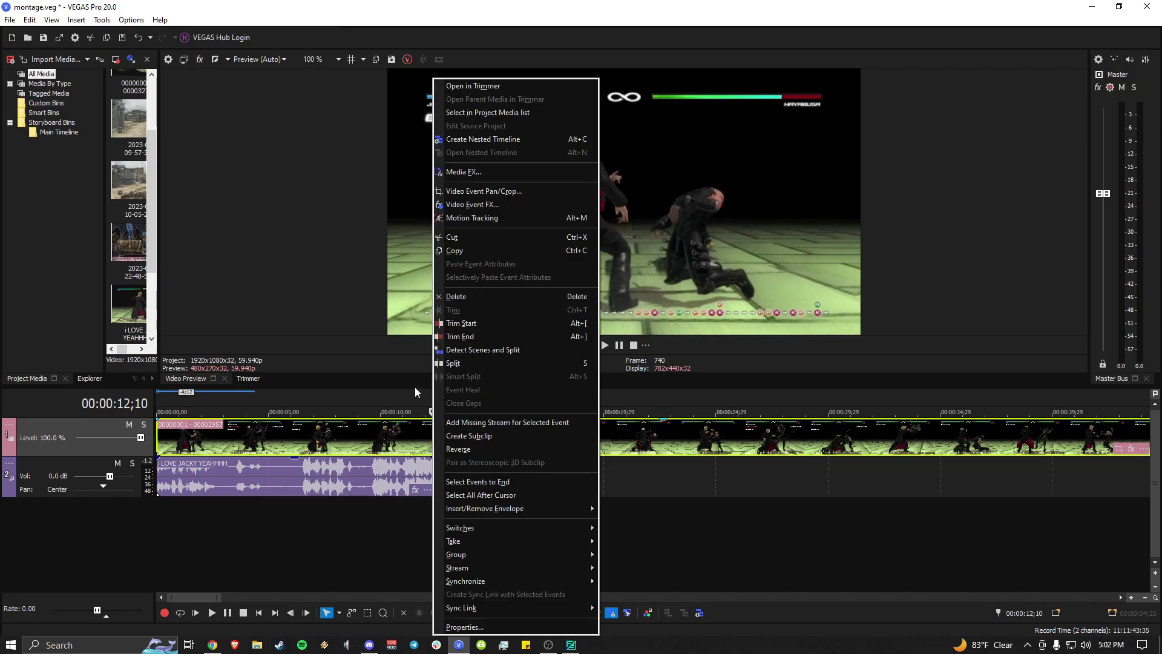
{"action": "left_click", "coordinate": [465, 627]}
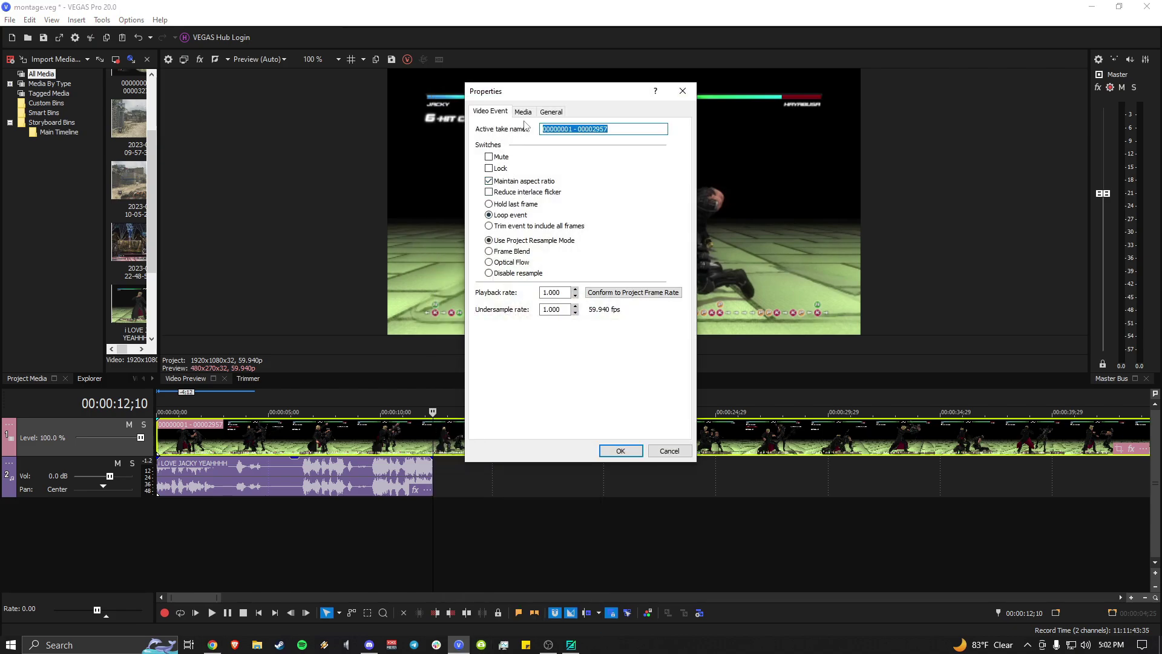
{"action": "left_click", "coordinate": [562, 292]}
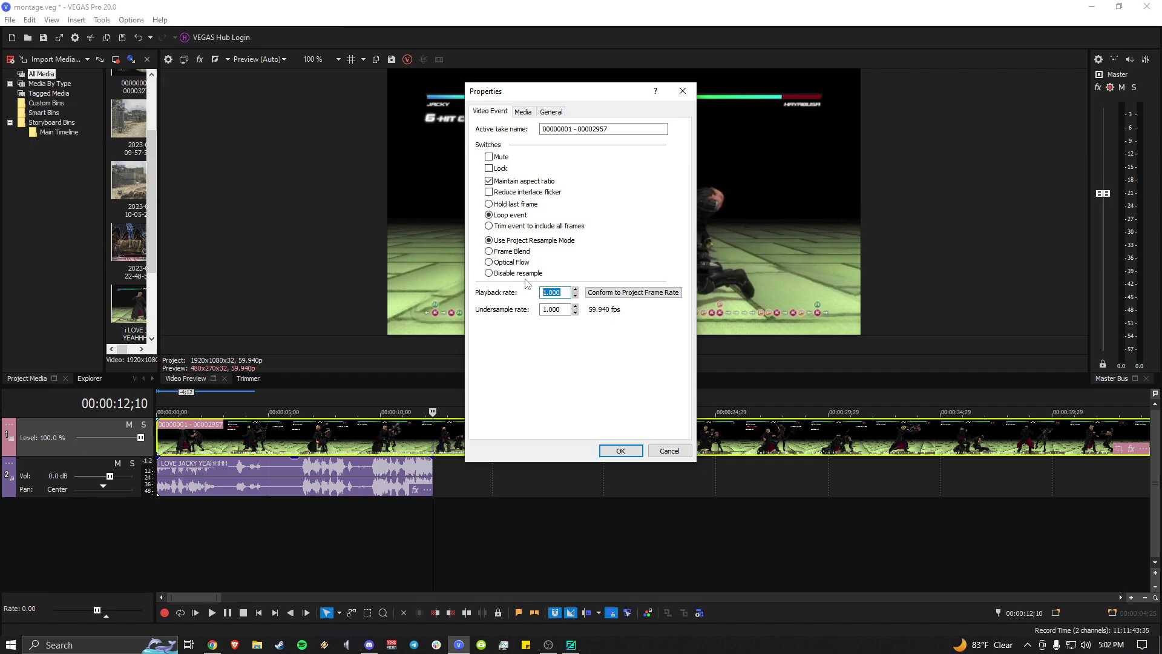
{"action": "type", "text": "4"}
{"action": "left_click", "coordinate": [575, 293]}
{"action": "left_click", "coordinate": [489, 251]}
{"action": "left_click", "coordinate": [621, 451]}
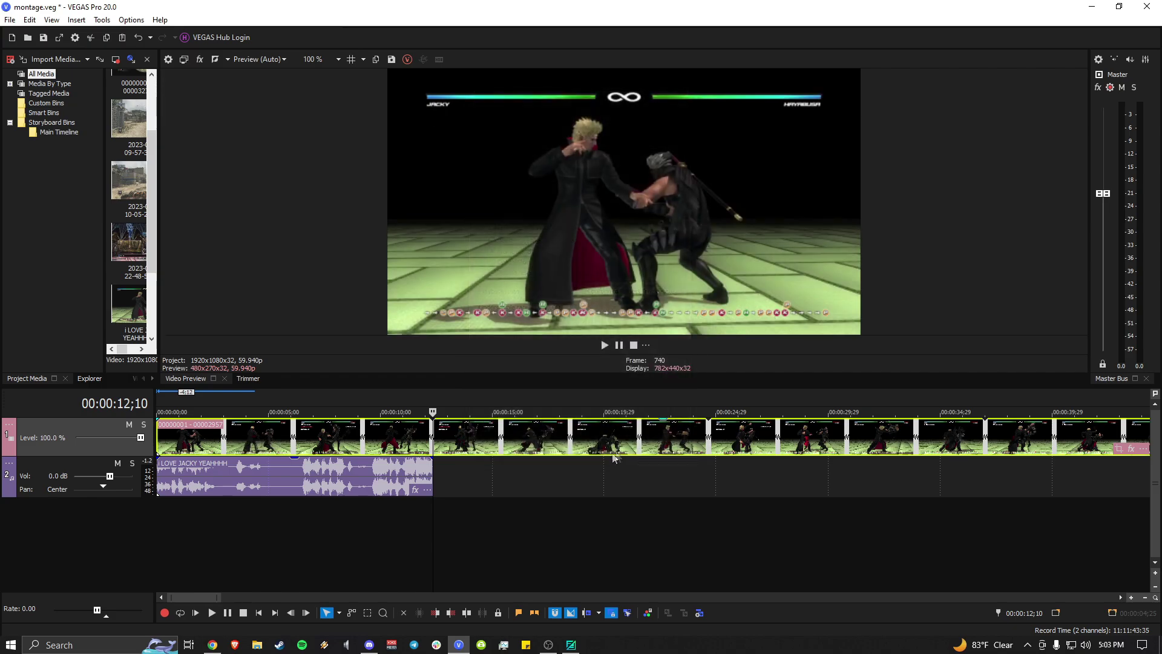
Trim the video event's end at the cursor (00:00:12;10), then open Project Properties.
{"action": "right_click", "coordinate": [431, 434]}
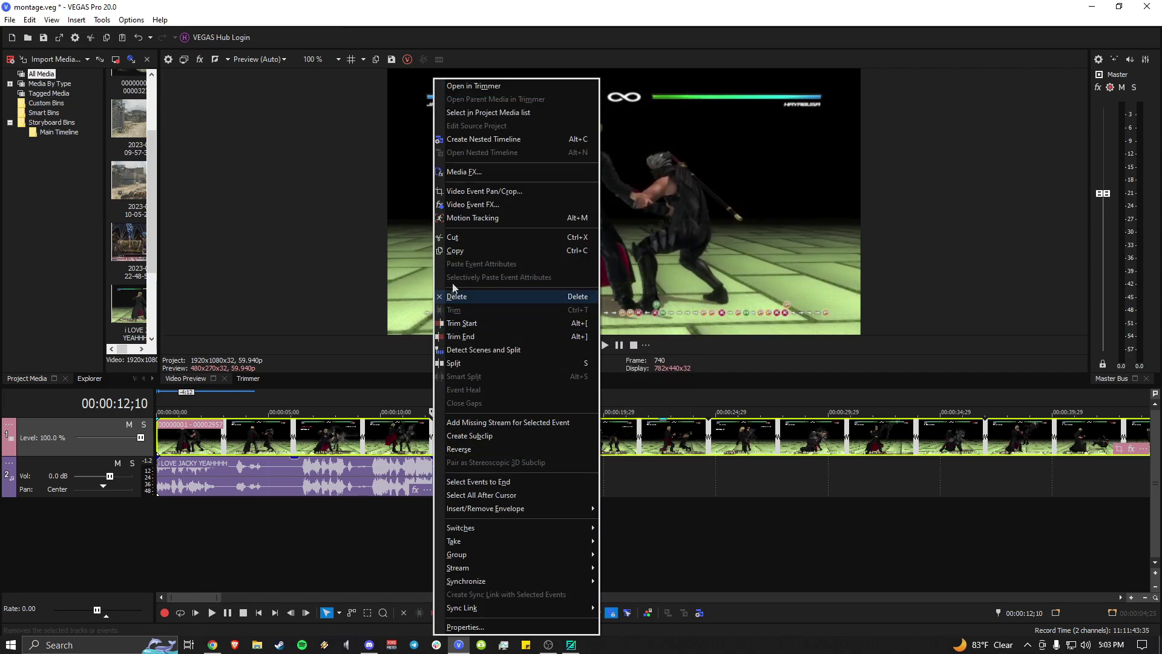
{"action": "left_click", "coordinate": [464, 336]}
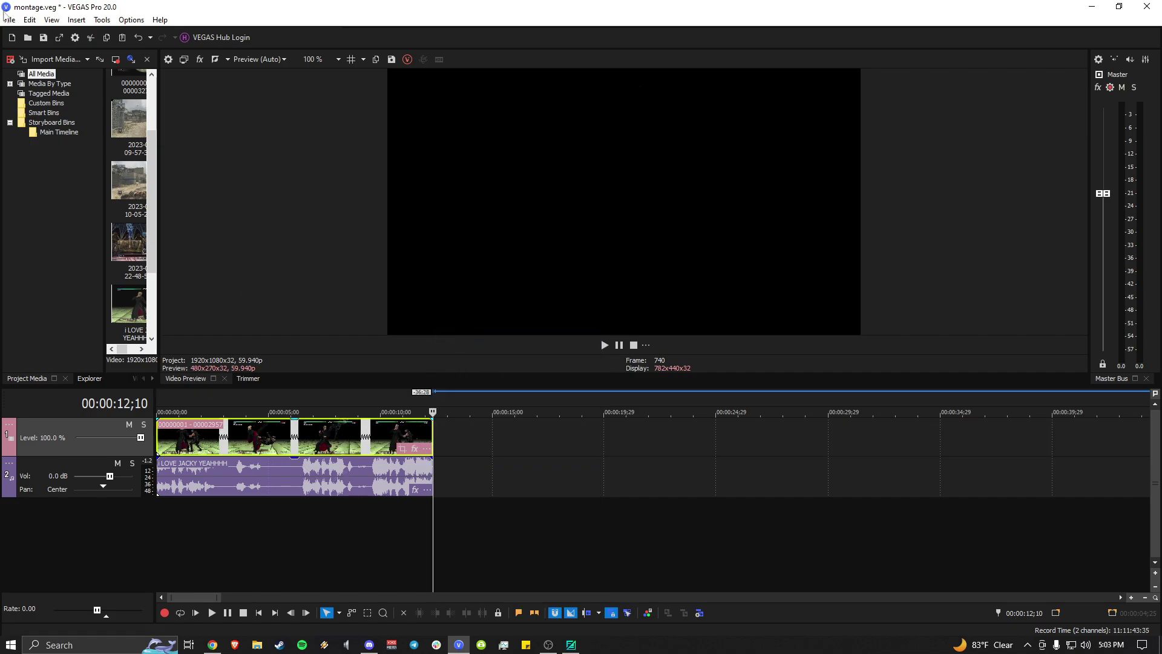
{"action": "left_click", "coordinate": [8, 19]}
{"action": "left_click", "coordinate": [78, 230]}
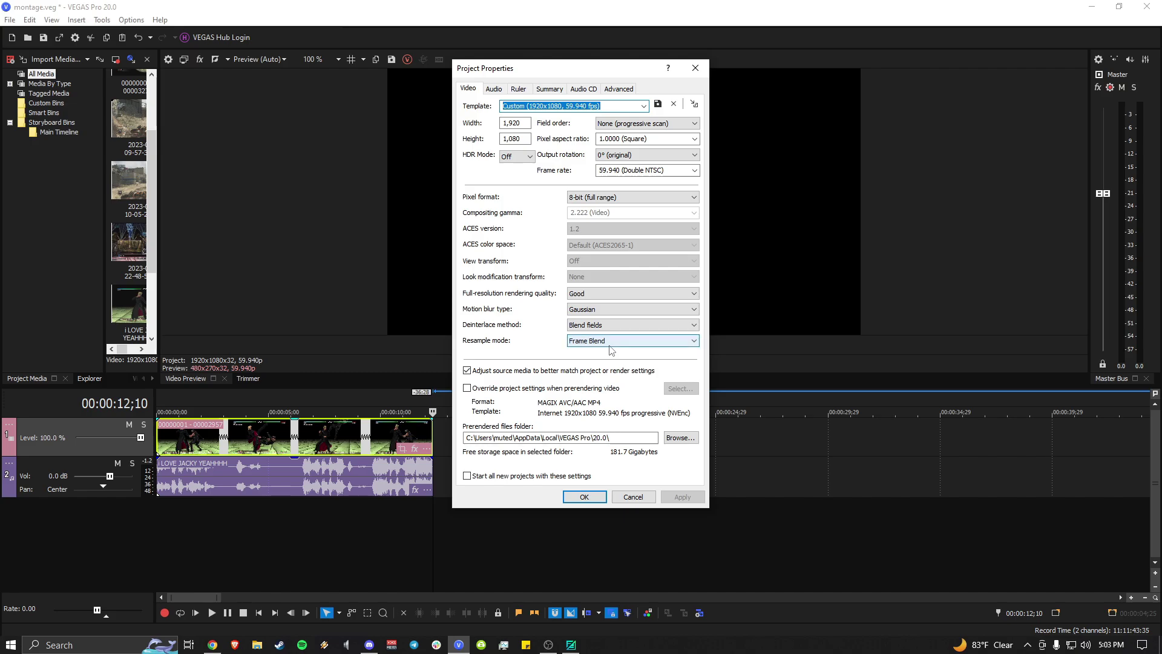
{"action": "left_click", "coordinate": [612, 342]}
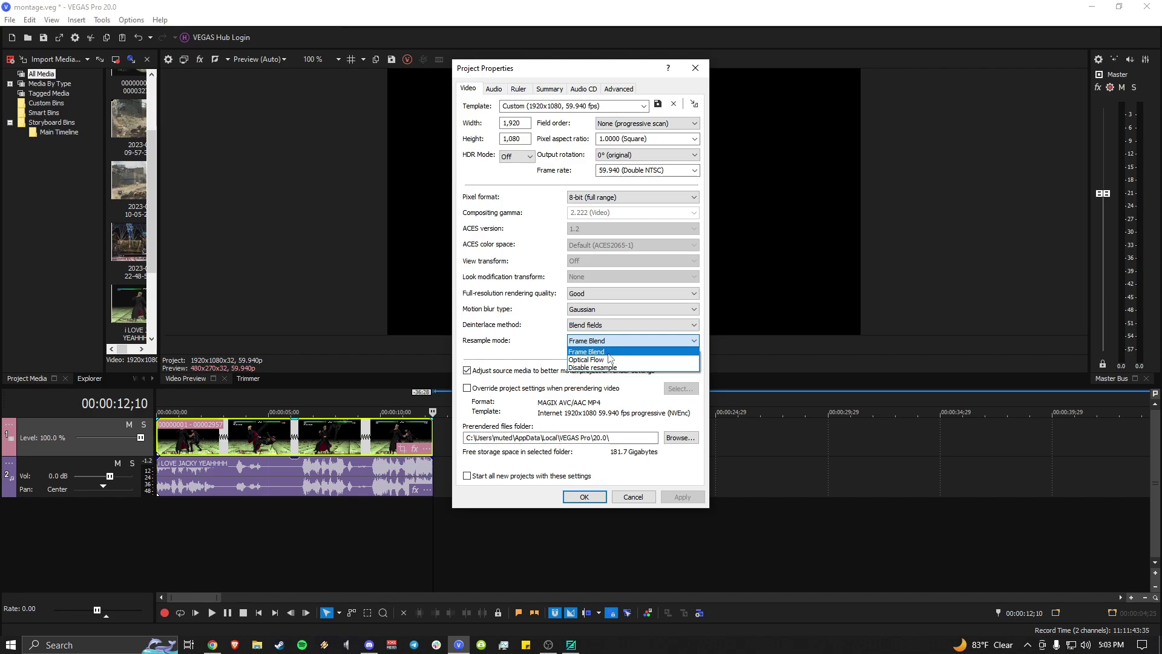
Keep the project resample mode at Frame Blend and close Project Properties.
{"action": "left_click", "coordinate": [609, 353]}
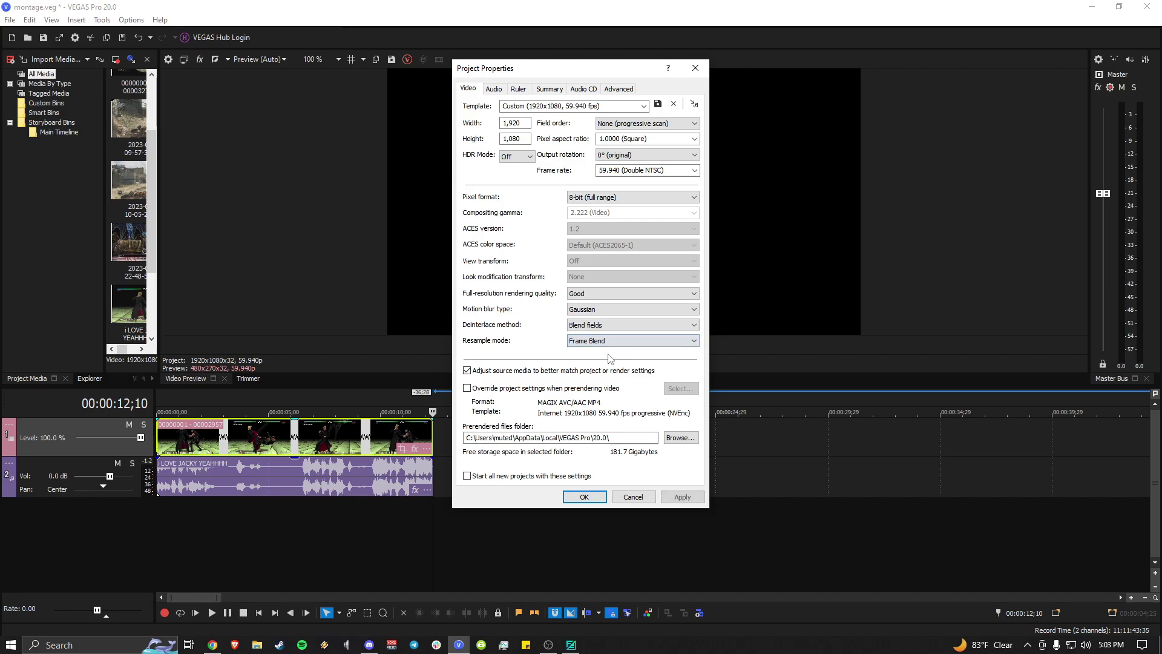
{"action": "left_click", "coordinate": [602, 497]}
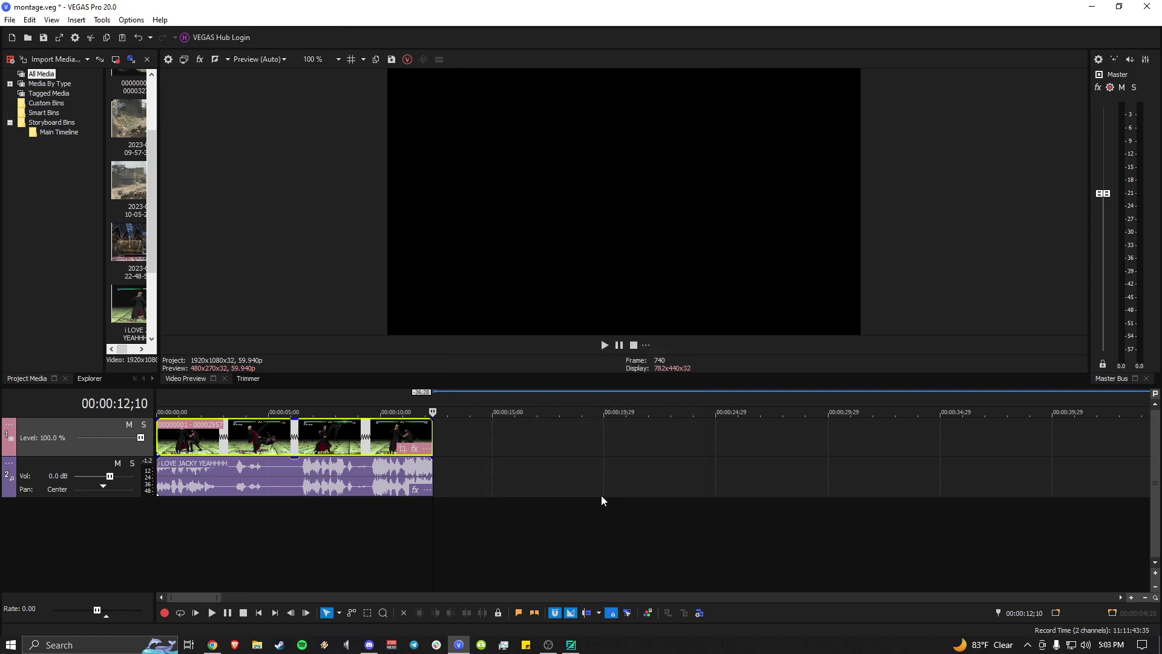
{"action": "left_click", "coordinate": [11, 20]}
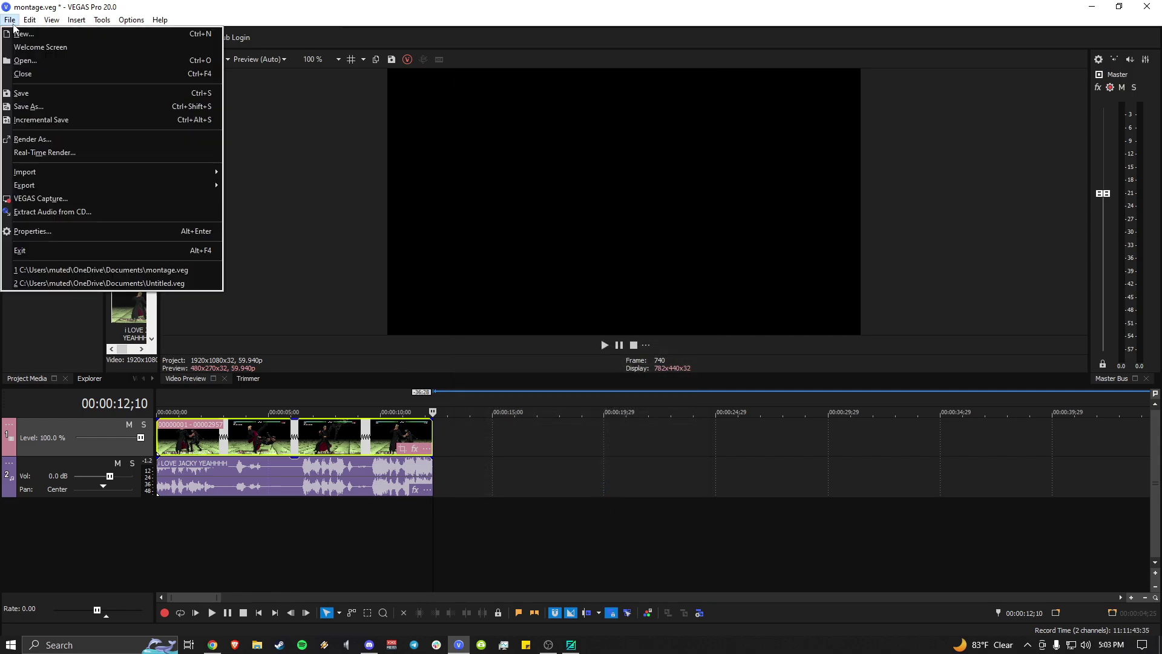
Open Render As with the MAGIX AVC/AAC MP4 1080p 59.94 NVENC template, naming output e.mp4.
{"action": "left_click", "coordinate": [63, 139]}
{"action": "left_click", "coordinate": [445, 434]}
{"action": "key", "text": "BackSpace"}
{"action": "key", "text": "BackSpace"}
{"action": "key", "text": "BackSpace"}
{"action": "key", "text": "BackSpace"}
{"action": "key", "text": "BackSpace"}
{"action": "key", "text": "BackSpace"}
{"action": "key", "text": "BackSpace"}
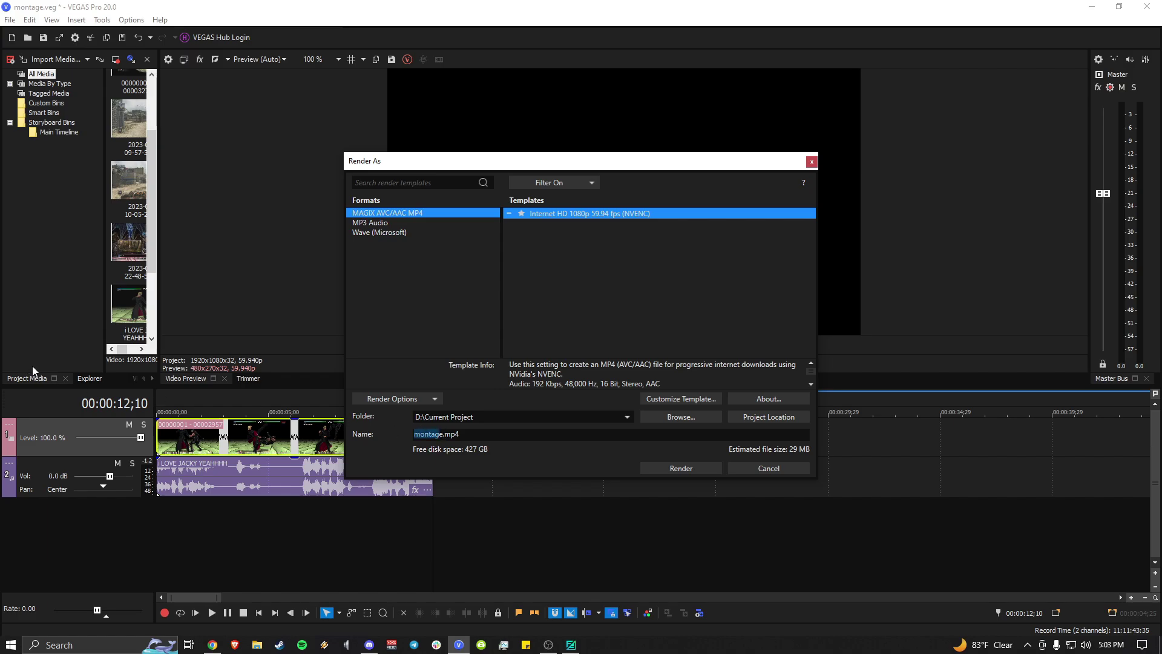
{"action": "type", "text": "e"}
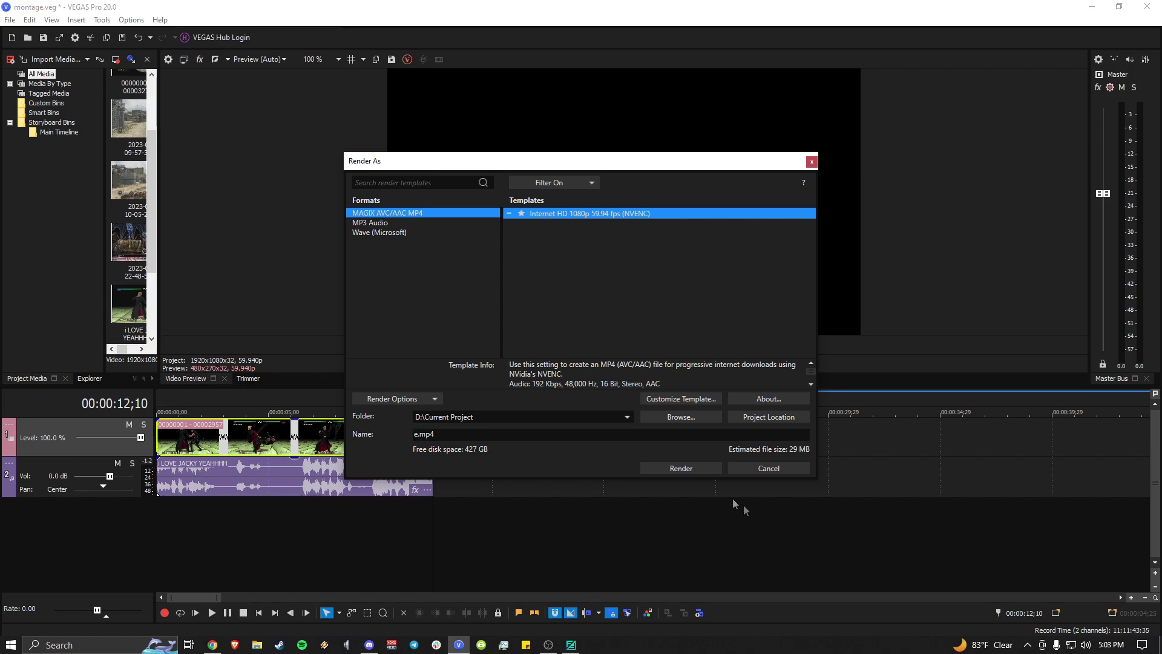